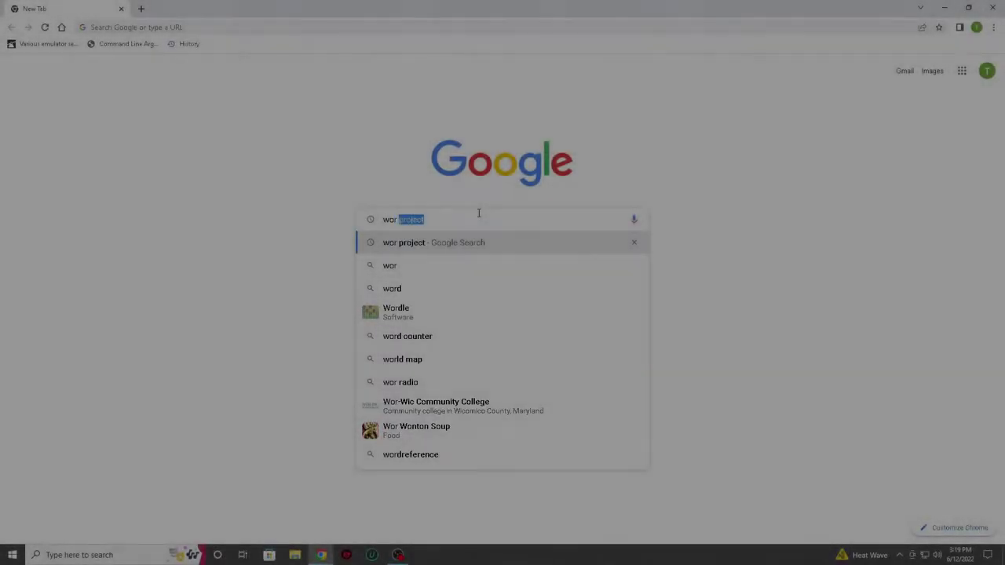
# Search Google for 'wor project' and scroll worproject.com's Getting Windows images guide.
pyautogui.write('pro')
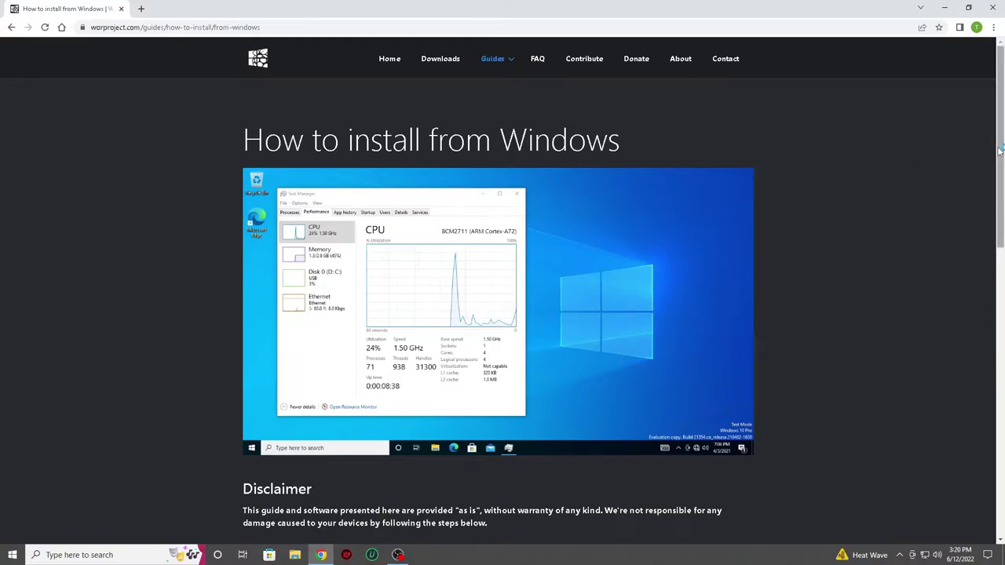
pyautogui.moveTo(1000, 150); pyautogui.dragTo(1002, 318)
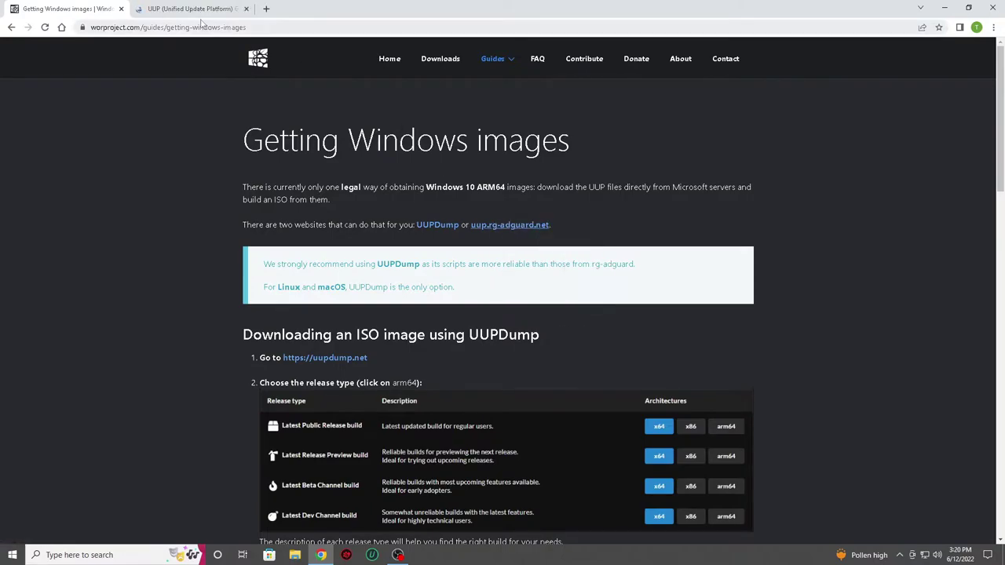
# On uup.rg-adguard.net choose the Windows Insider 25136.1000 arm64 build in US English.
pyautogui.click(199, 8)
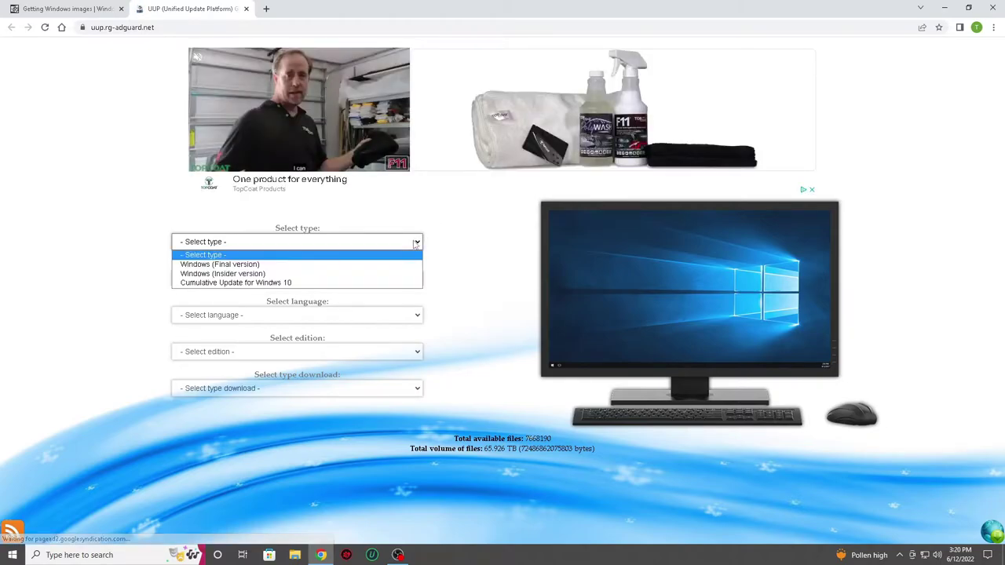
pyautogui.click(370, 274)
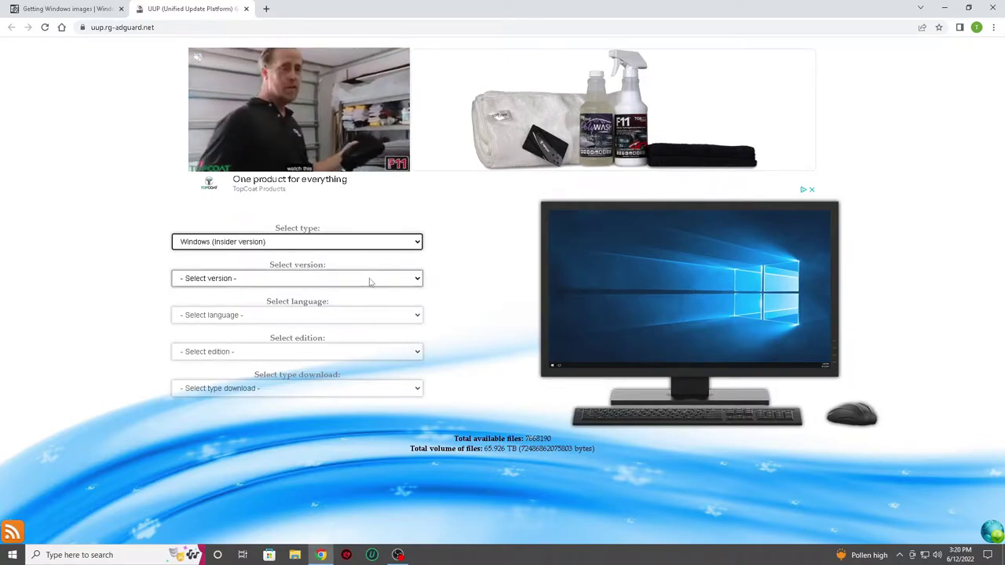
pyautogui.click(369, 280)
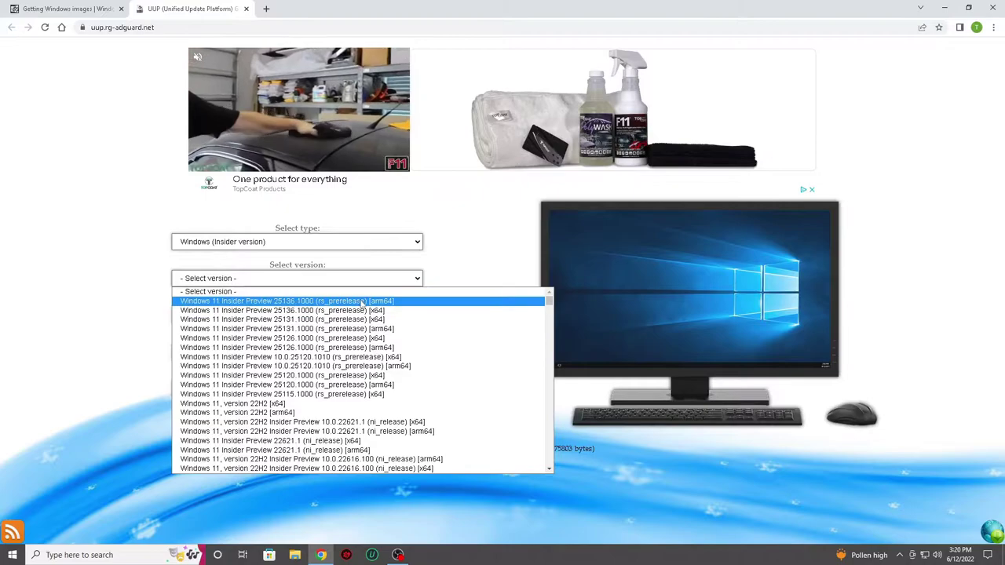
pyautogui.click(362, 302)
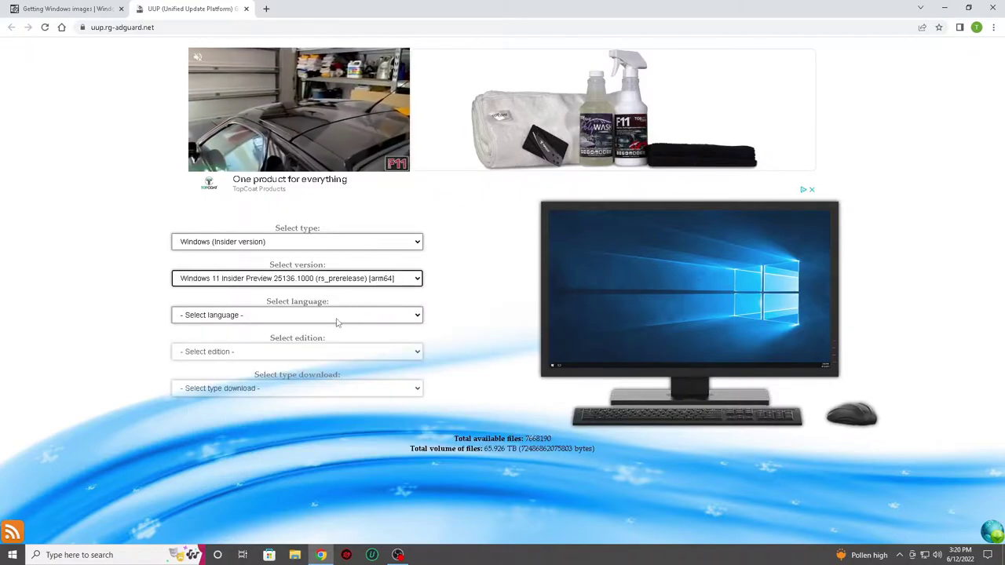
pyautogui.click(337, 317)
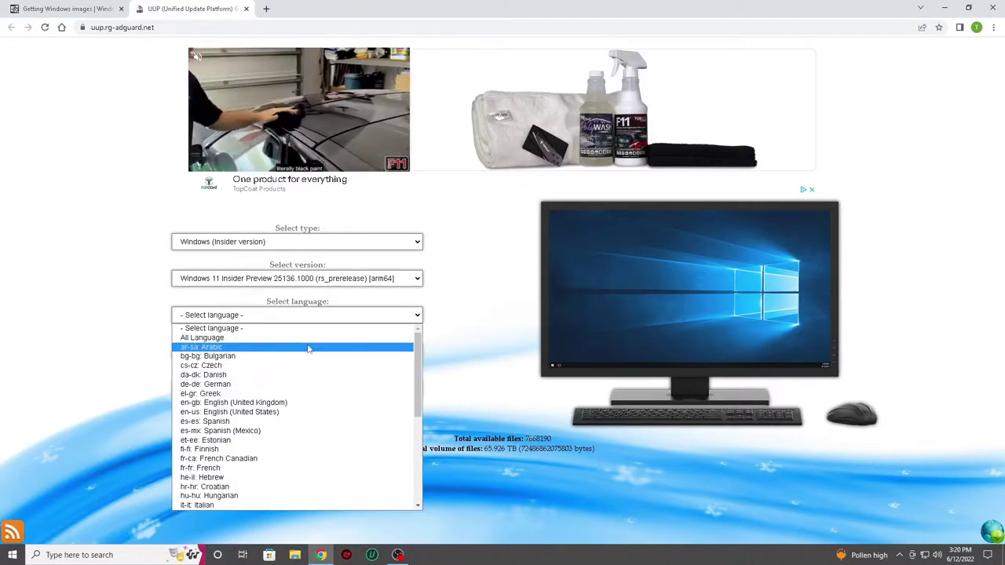
pyautogui.click(284, 412)
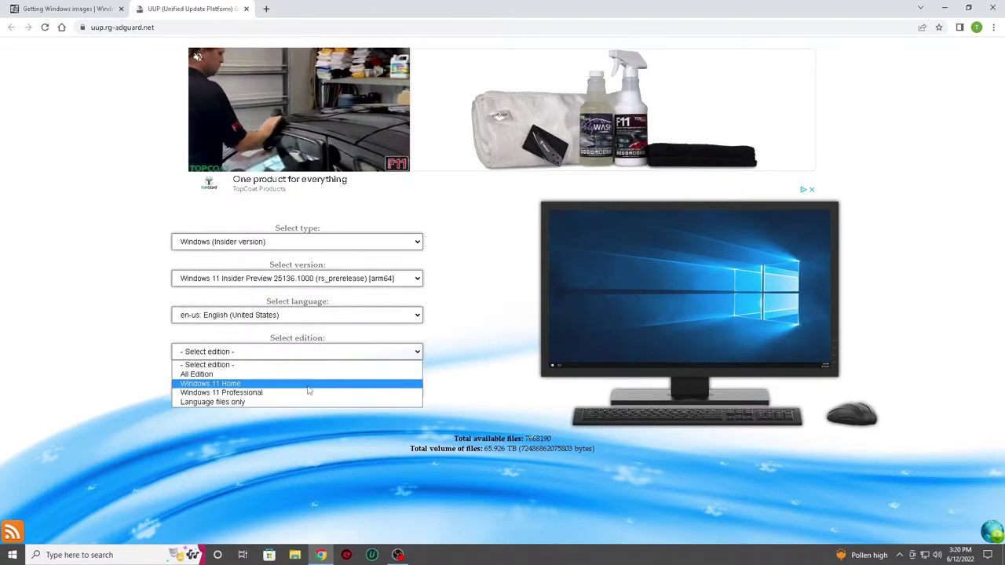
# Pick Windows 11 Professional with the one-click ISO compiler and download the generated .cmd script.
pyautogui.click(307, 393)
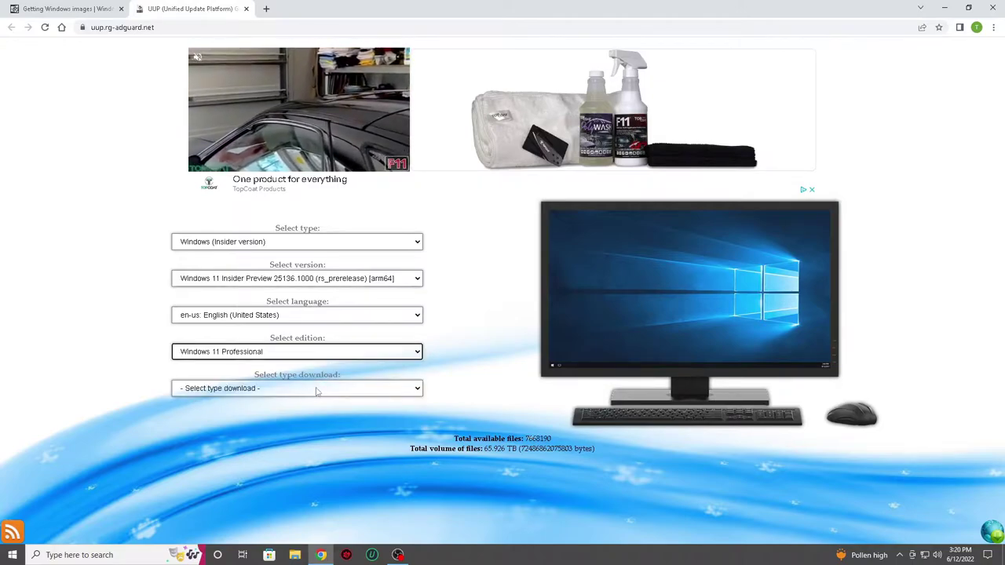
pyautogui.click(318, 389)
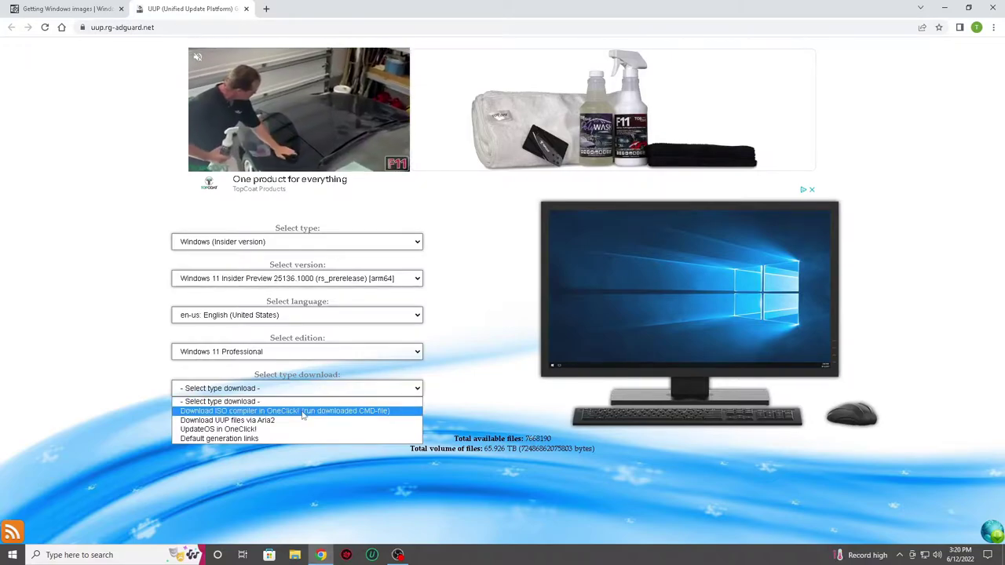
pyautogui.click(302, 411)
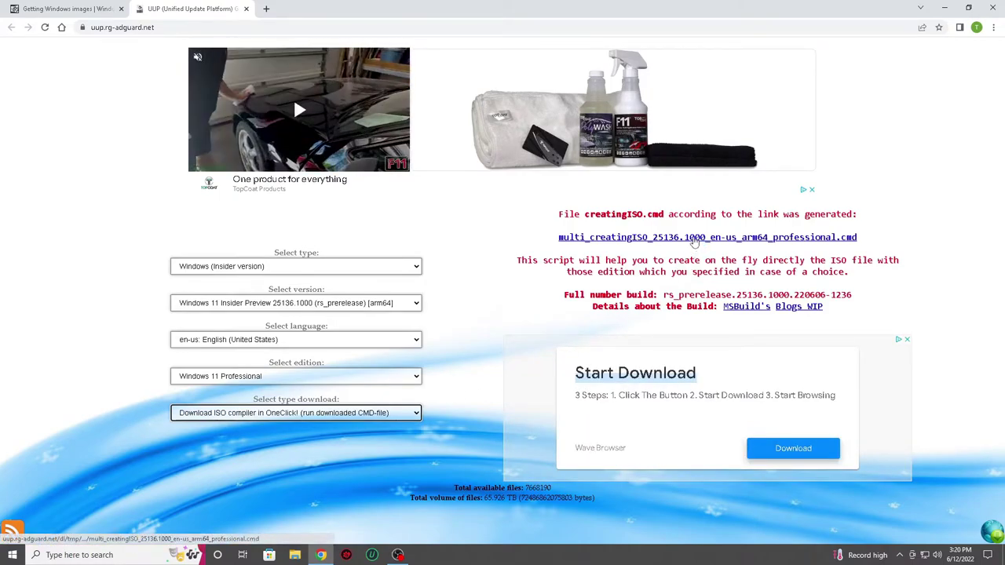
pyautogui.click(694, 241)
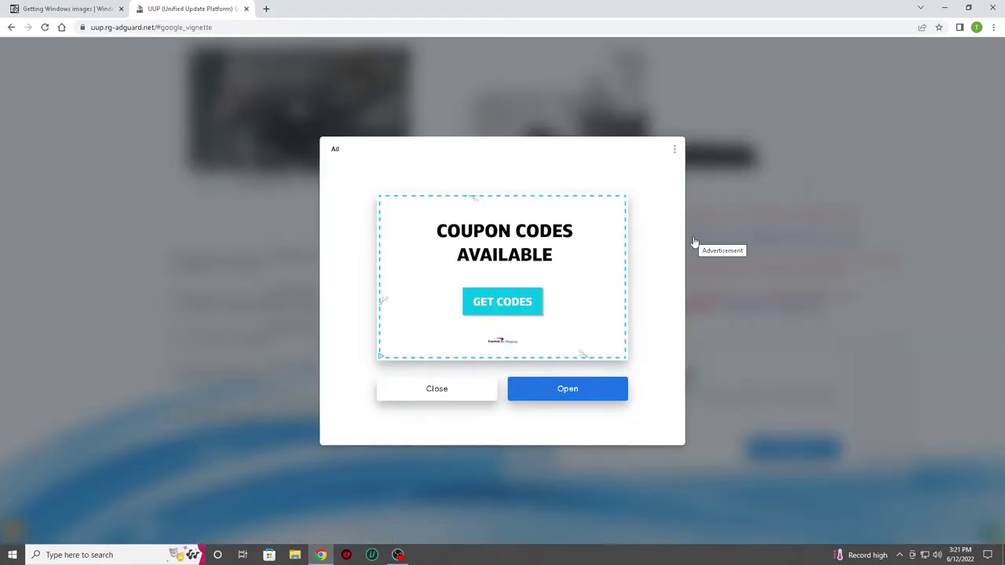
pyautogui.click(408, 390)
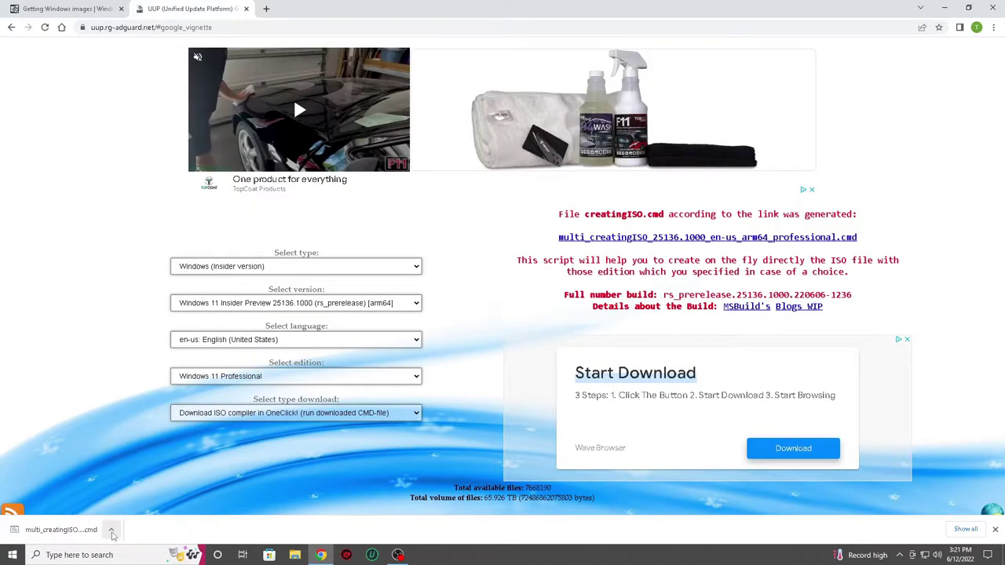
pyautogui.click(294, 555)
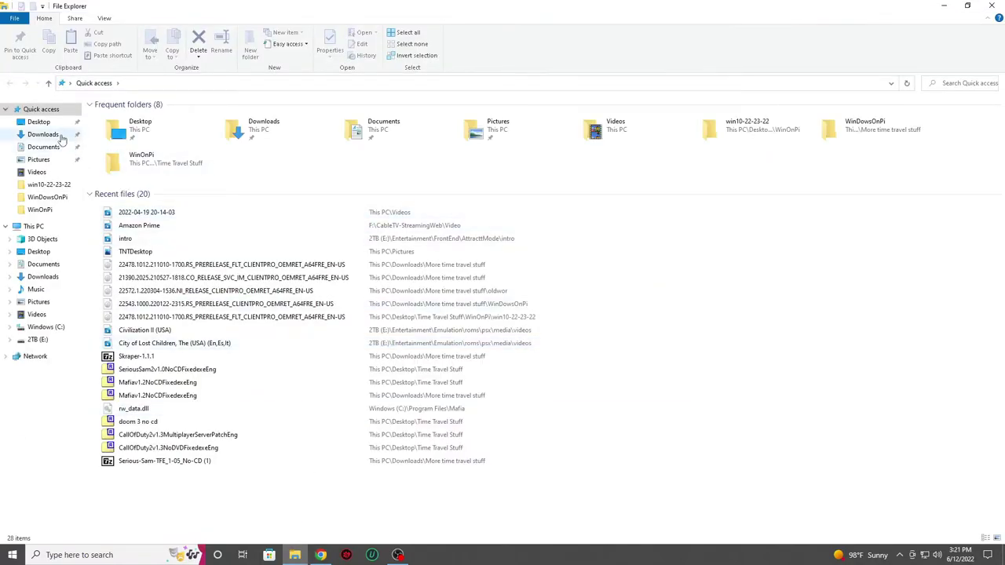
# Run the downloaded multi_creatingISO .cmd script from Downloads as administrator, choosing Run anyway in SmartScreen.
pyautogui.click(43, 134)
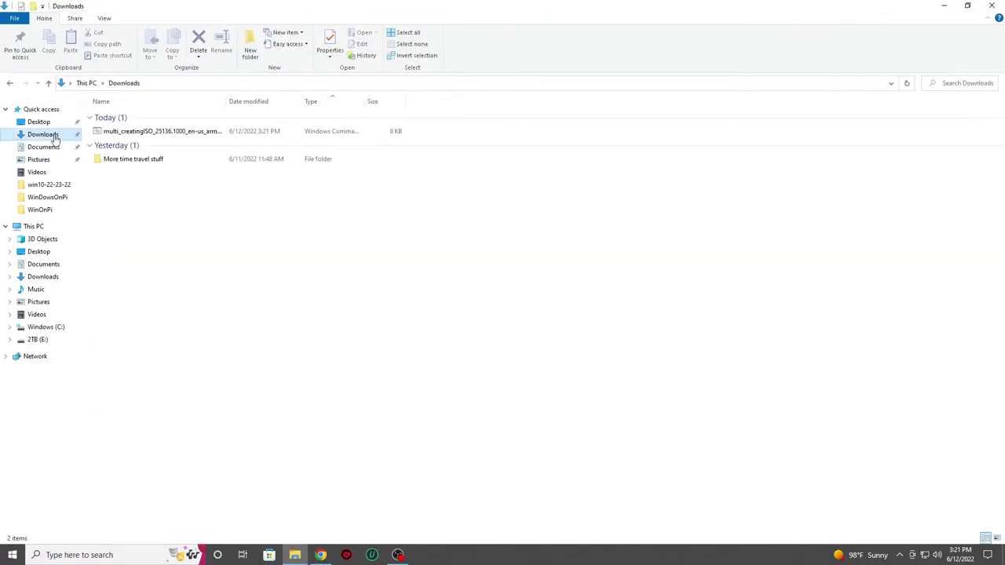
pyautogui.rightClick(163, 133)
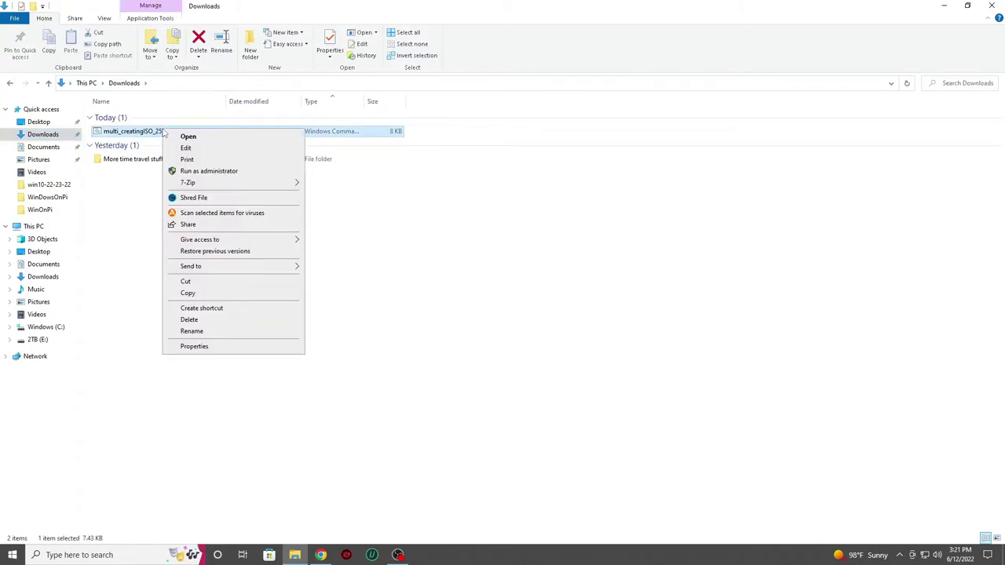
pyautogui.click(554, 355)
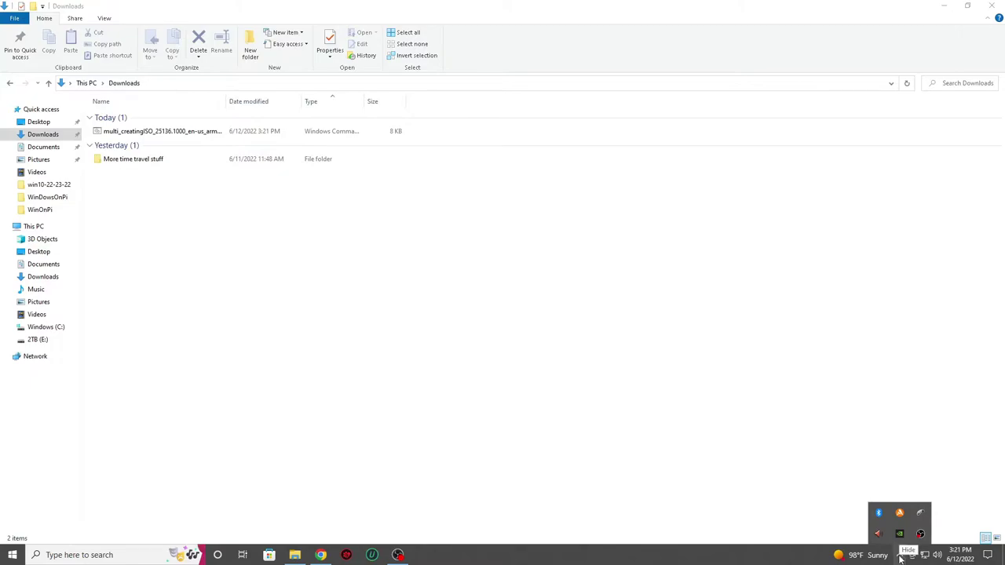
pyautogui.rightClick(900, 516)
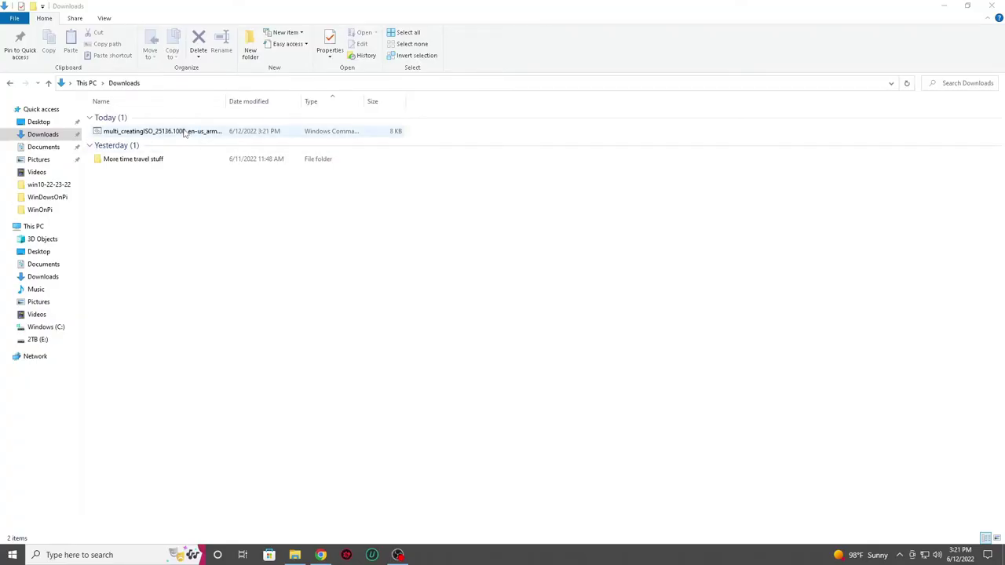
pyautogui.rightClick(184, 130)
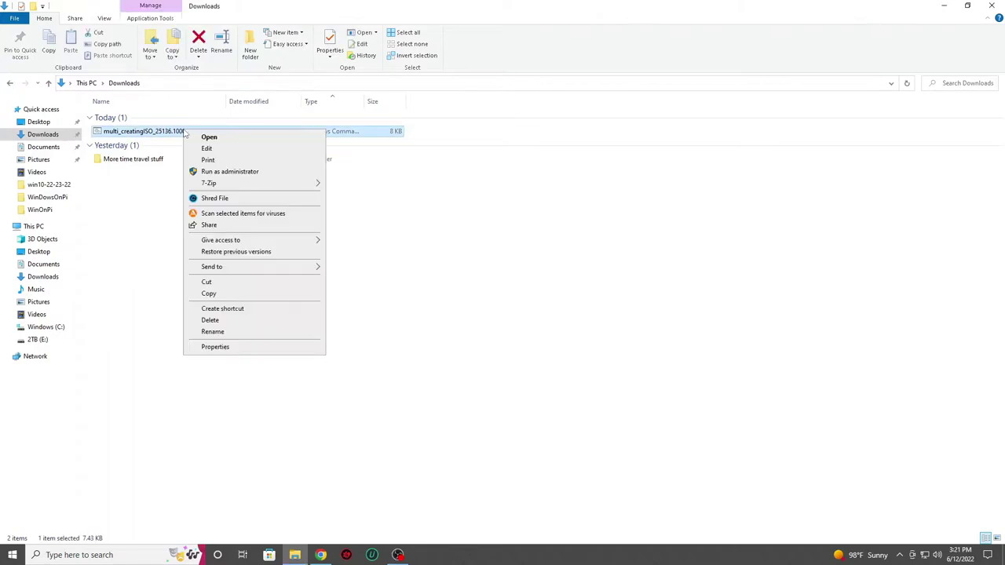
pyautogui.click(196, 171)
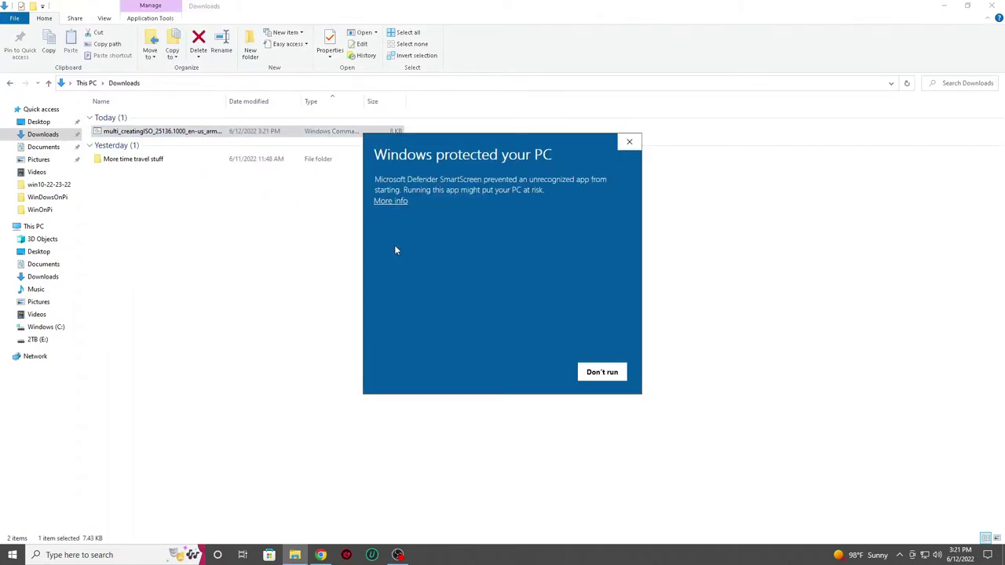
pyautogui.click(397, 202)
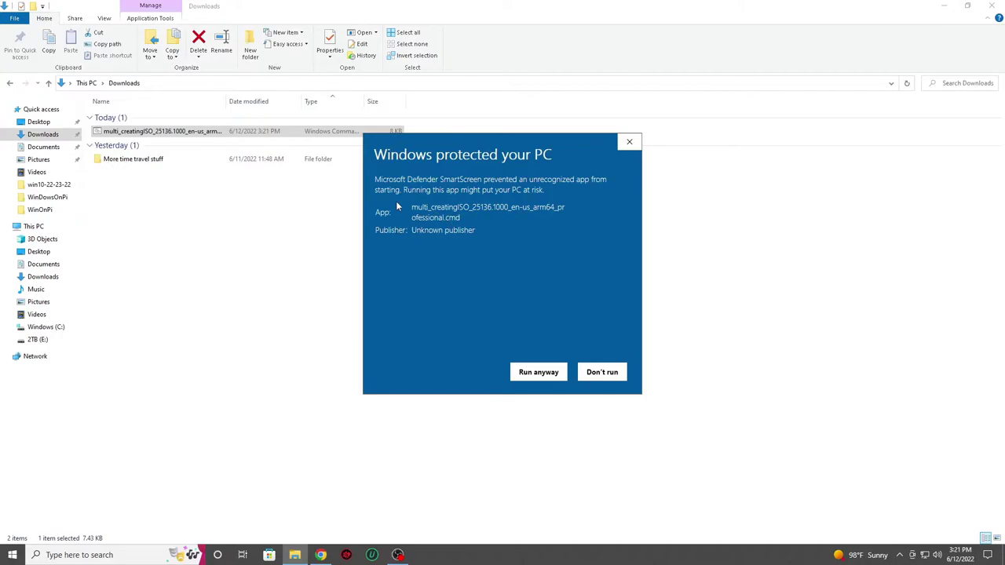
pyautogui.click(526, 373)
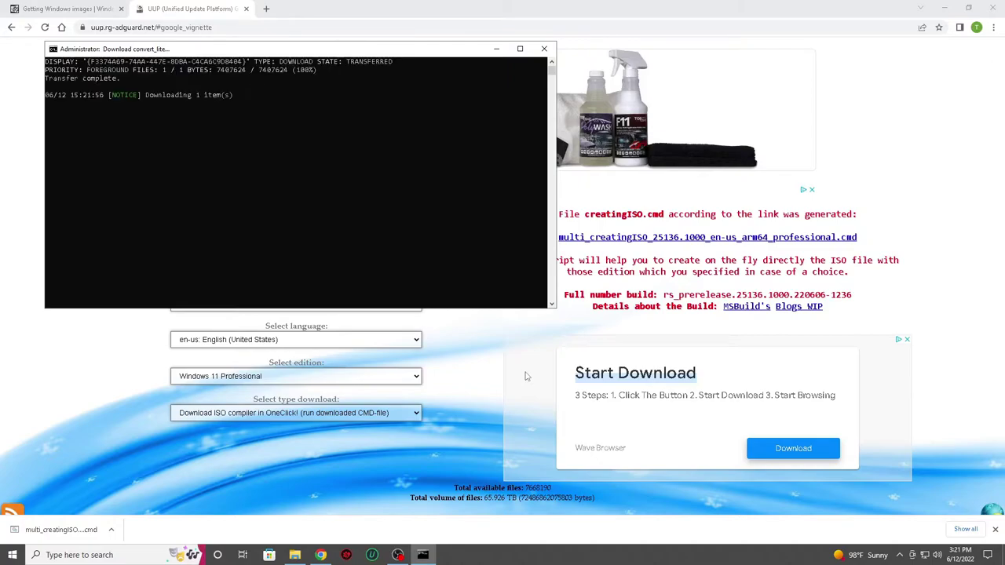
# Minimize Chrome and move the script's command window right, beside the Downloads folder.
pyautogui.click(944, 9)
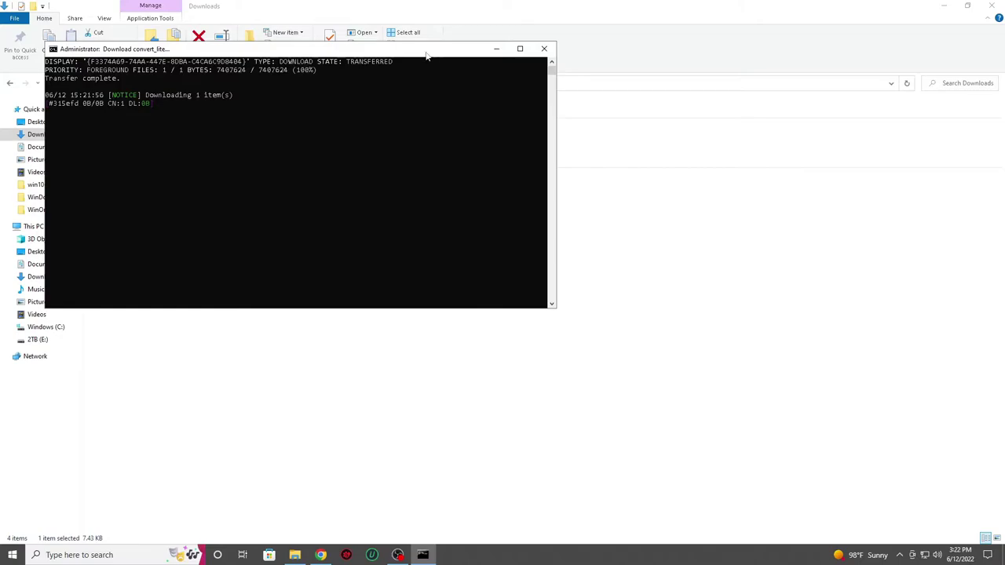
pyautogui.moveTo(425, 54); pyautogui.dragTo(806, 82)
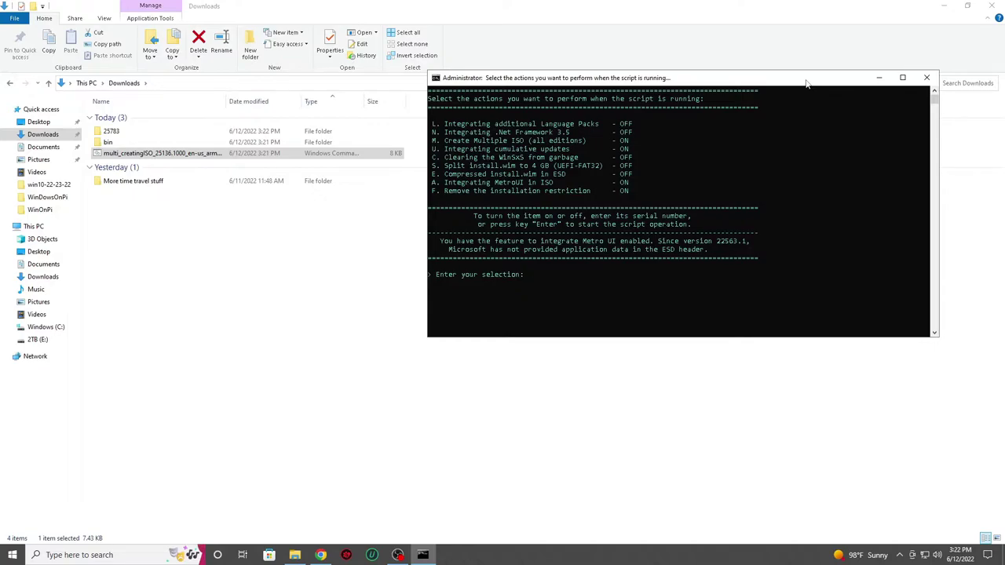
# Accept the script's default options to build the 25136.1000 ISO into Downloads.
pyautogui.press('Return')
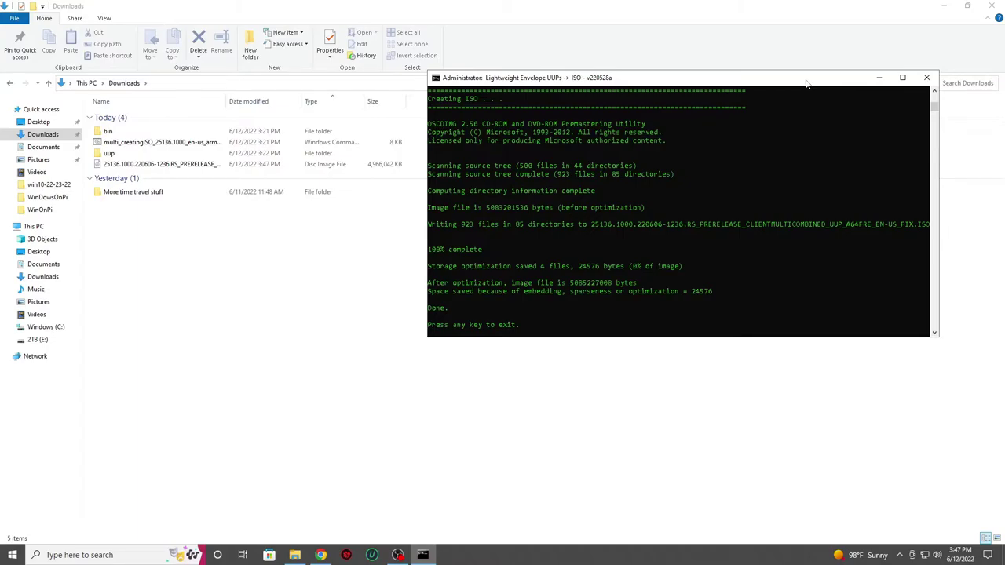
# Close the script window and download WoR imager 2.3.0 from worproject.com's downloads page.
pyautogui.press('Return')
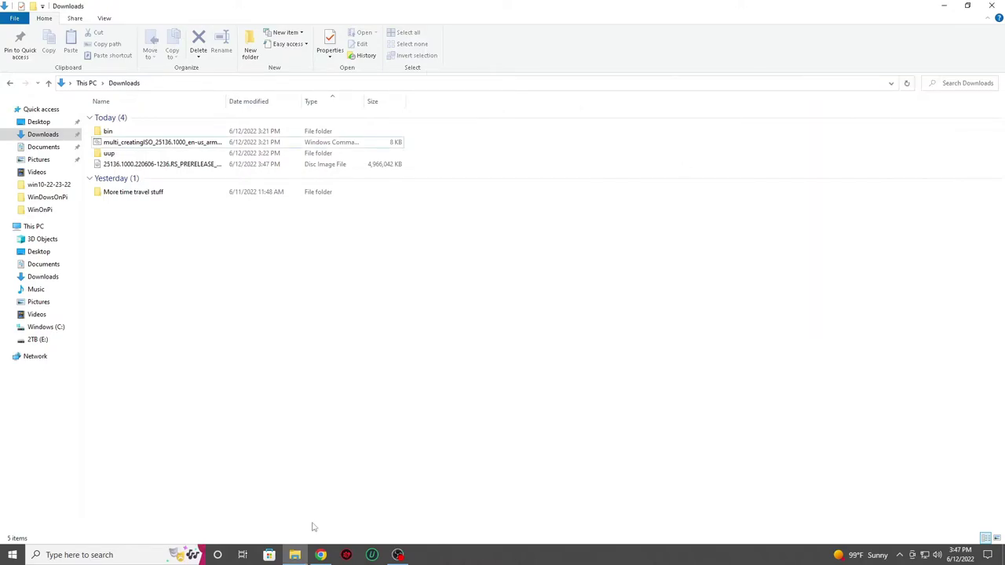
pyautogui.click(321, 555)
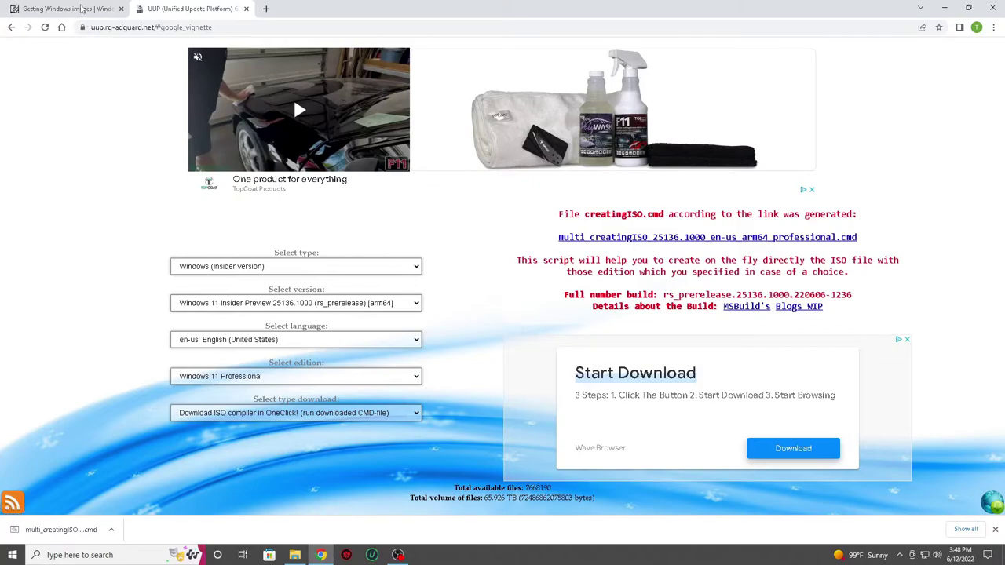
pyautogui.click(82, 9)
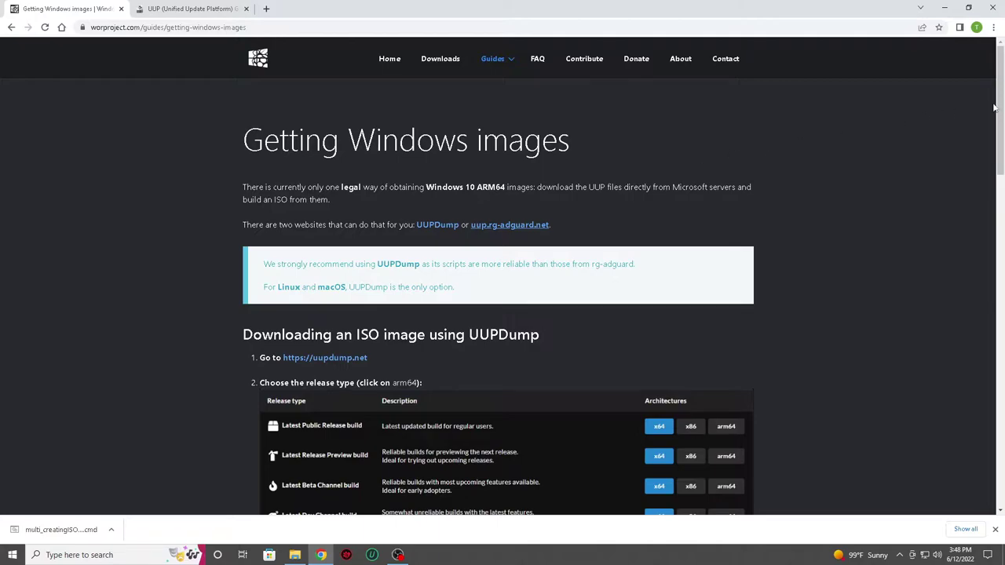
pyautogui.click(440, 63)
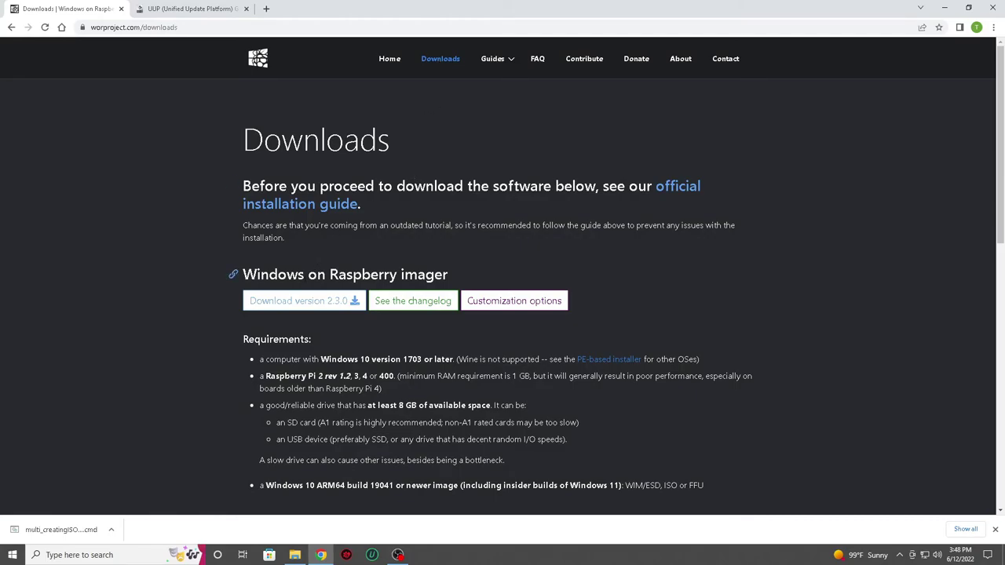
pyautogui.click(300, 303)
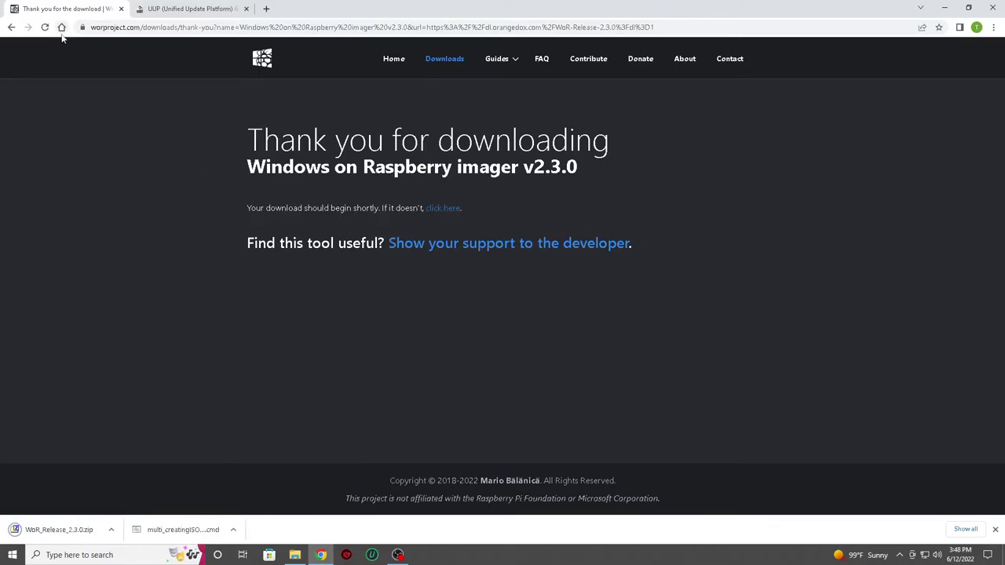
pyautogui.click(11, 28)
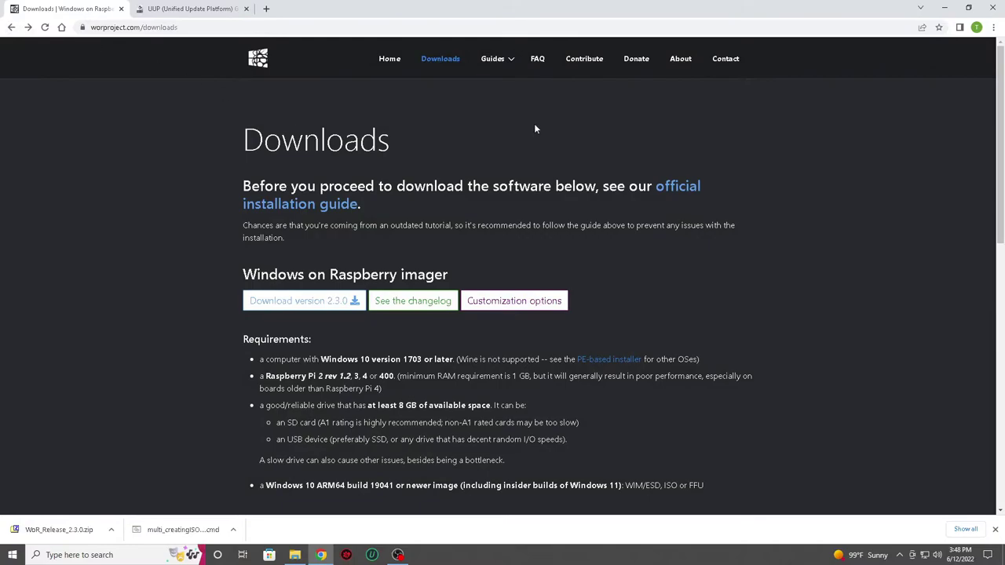
pyautogui.moveTo(1001, 116); pyautogui.dragTo(989, 374)
pyautogui.click(294, 555)
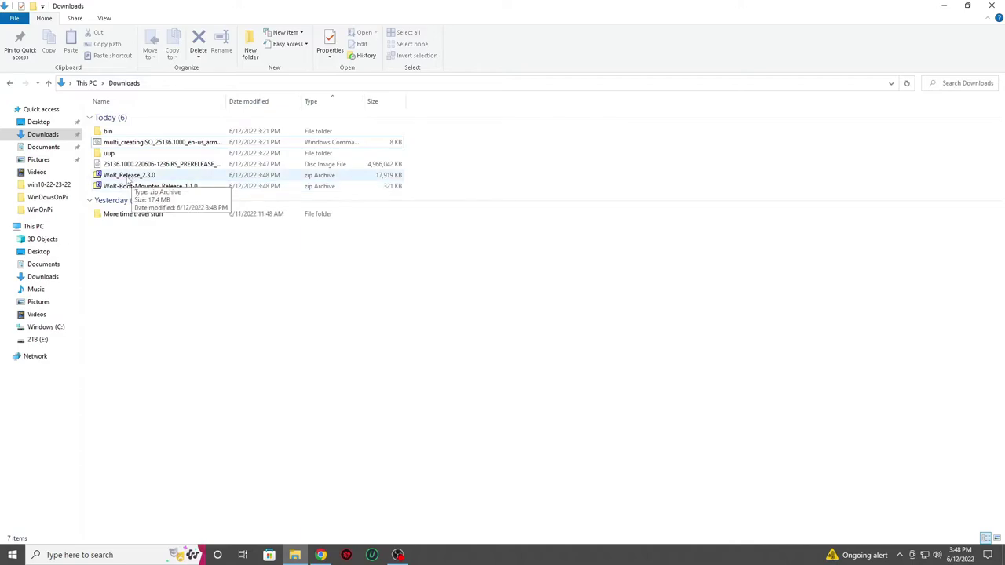
# Extract WoR_Release_2.3.0.zip with 7-Zip into Downloads\raspimiger, then close the archive.
pyautogui.doubleClick(125, 175)
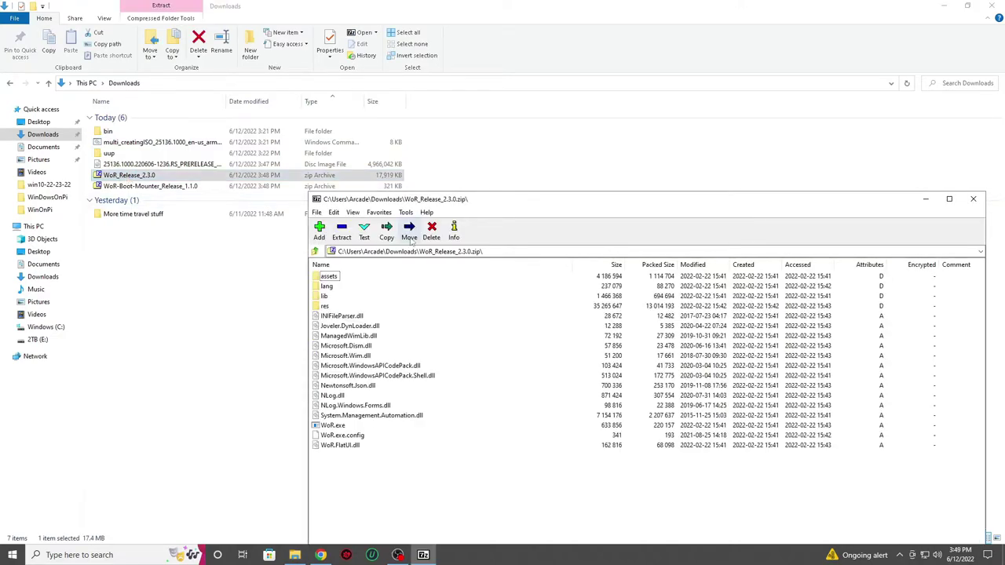
pyautogui.click(386, 236)
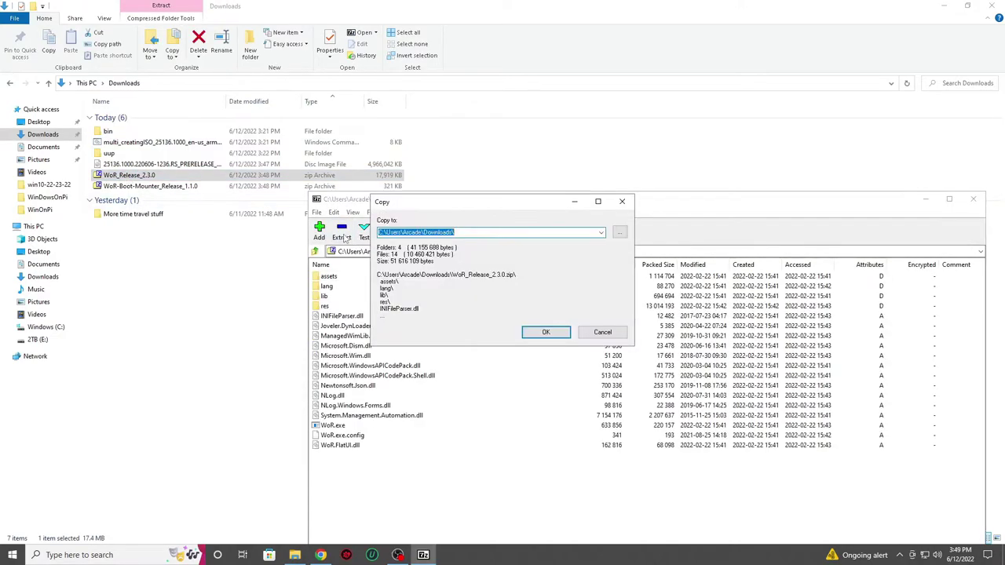
pyautogui.click(468, 231)
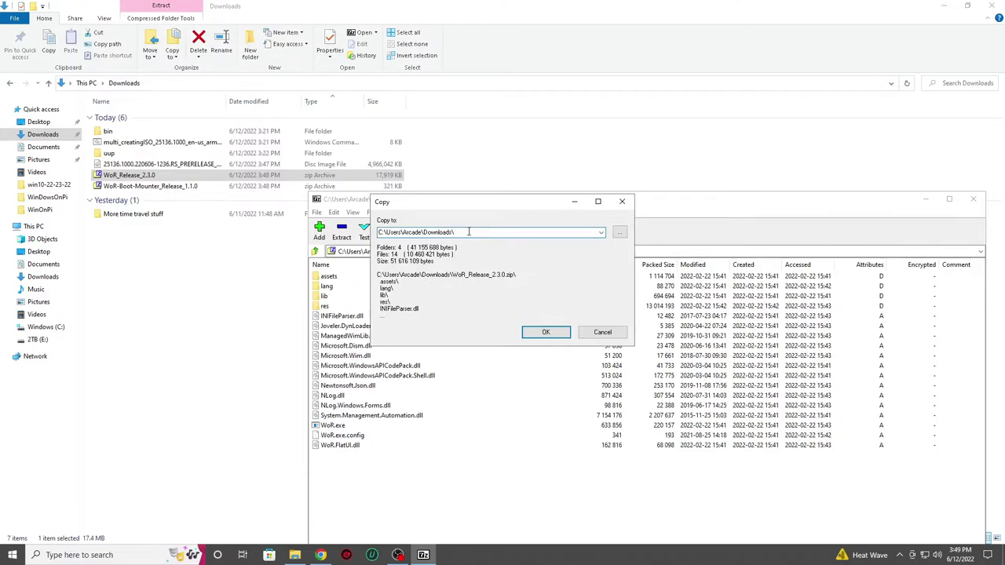
pyautogui.write('xasp')
pyautogui.write('in')
pyautogui.write('ger')
pyautogui.click(546, 332)
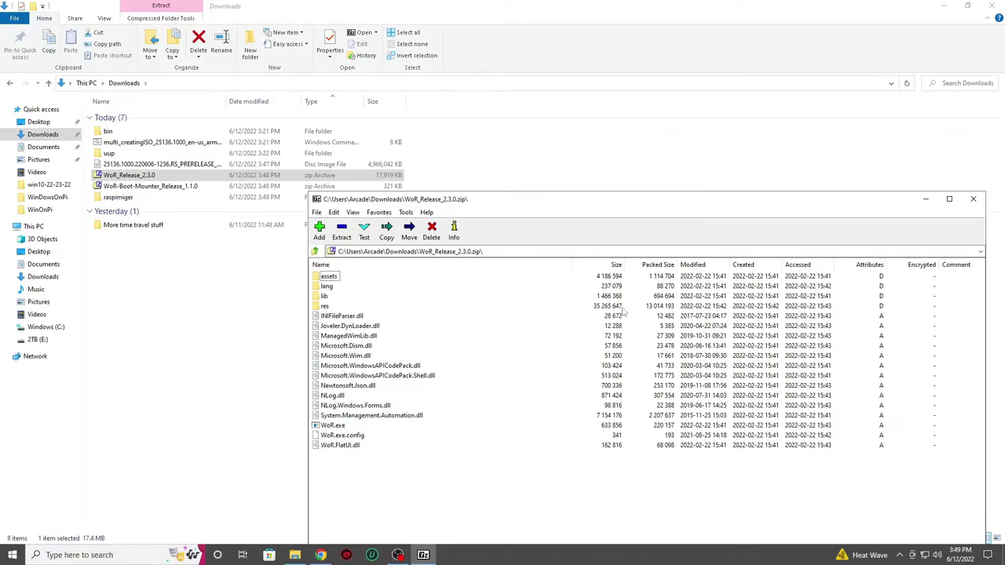
pyautogui.click(981, 199)
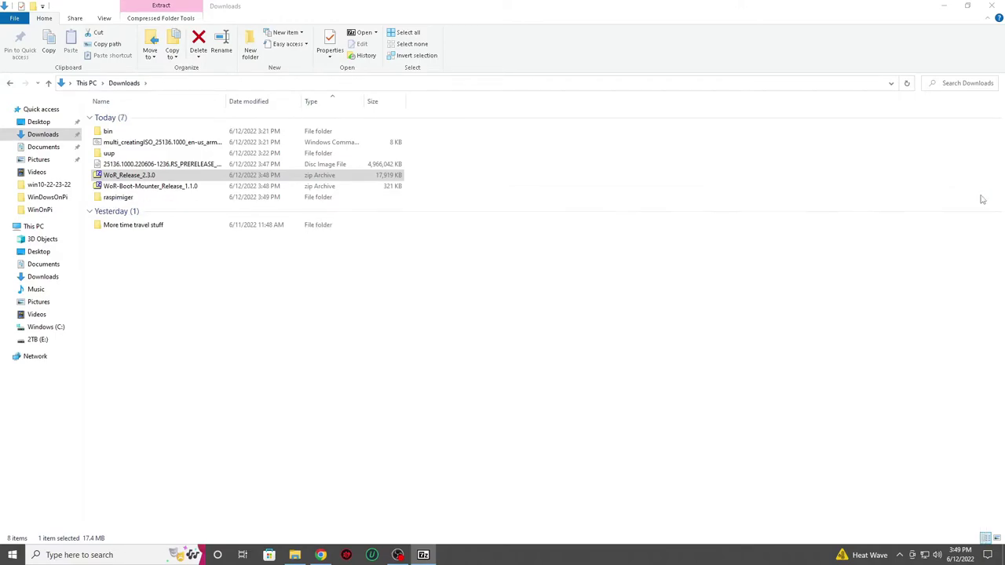
# Open the raspimiger folder, cancelling the format prompts for drive F: and its unavailable-location error.
pyautogui.doubleClick(202, 199)
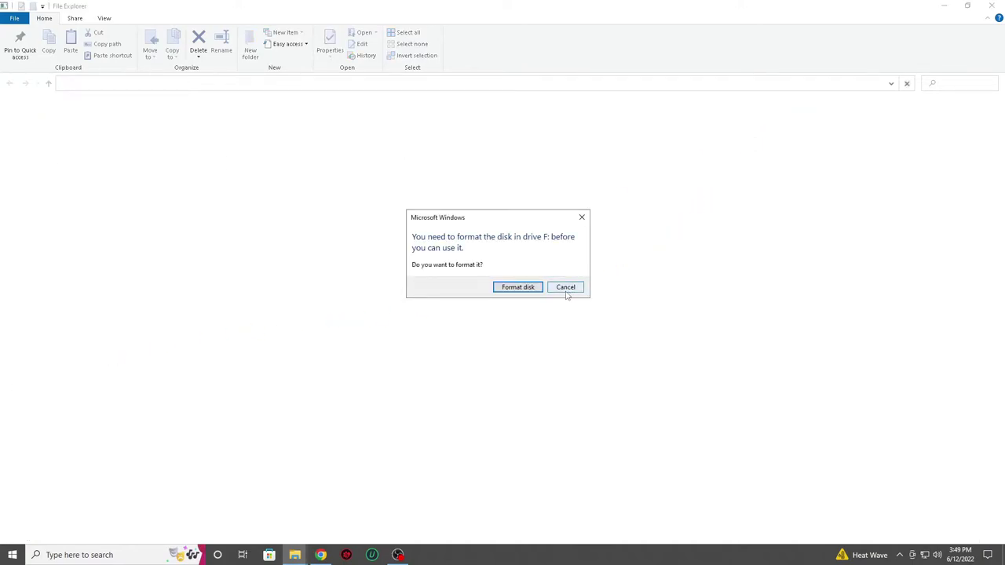
pyautogui.click(565, 287)
pyautogui.click(619, 292)
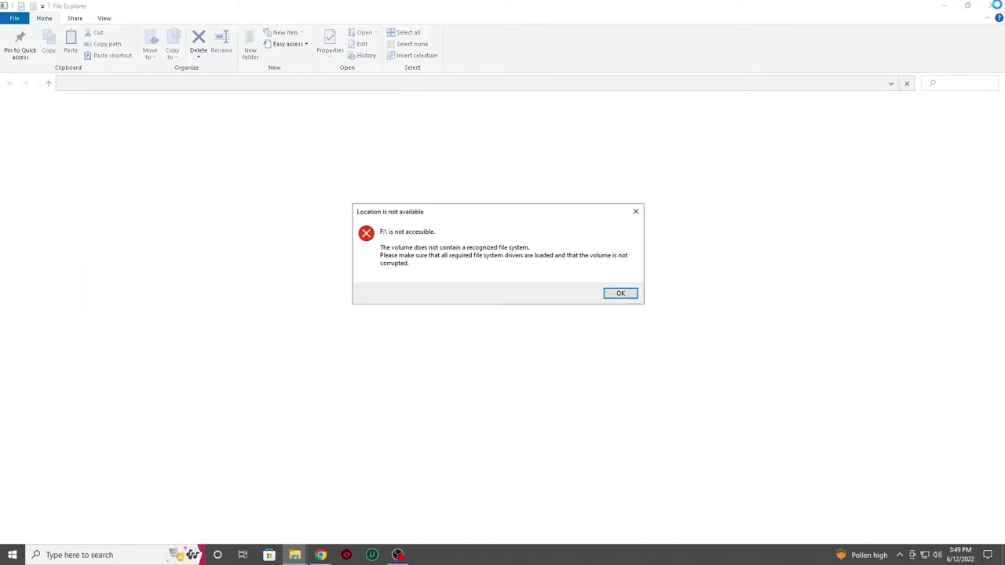
pyautogui.click(611, 297)
pyautogui.click(572, 289)
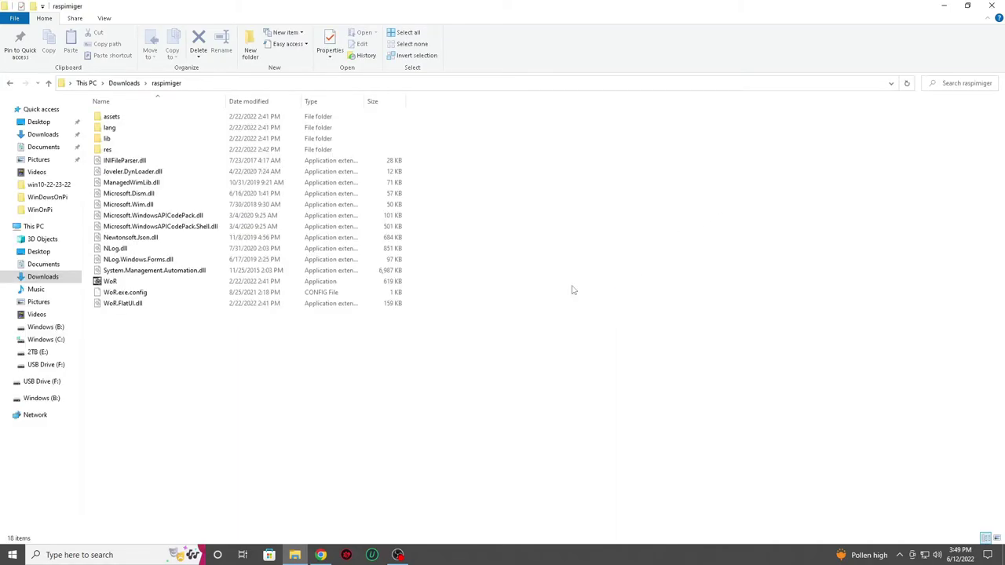
# Launch WoR.exe and select the 28 GB SanDisk drive (Disk 2) and Raspberry Pi 4 / 400.
pyautogui.doubleClick(113, 282)
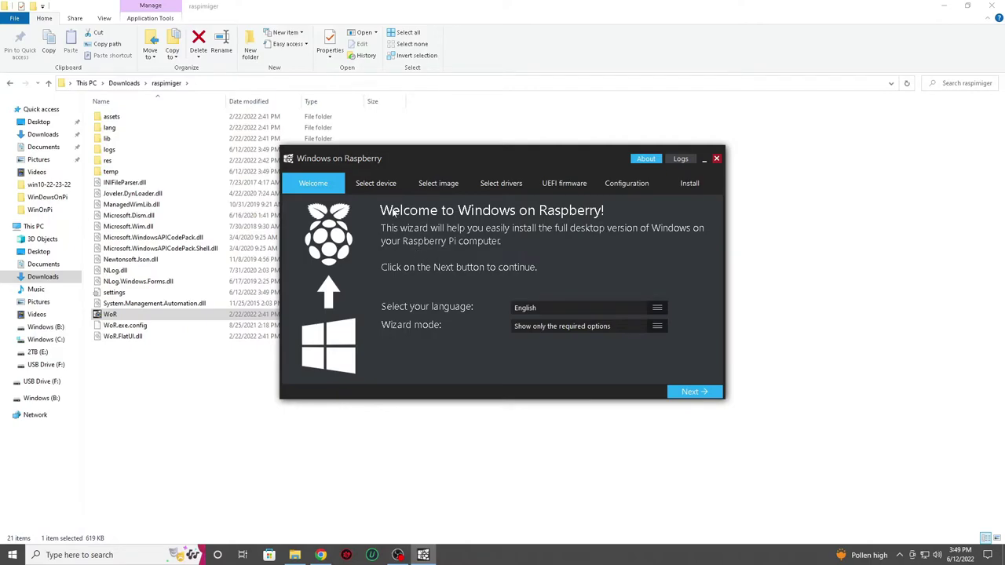
pyautogui.click(685, 393)
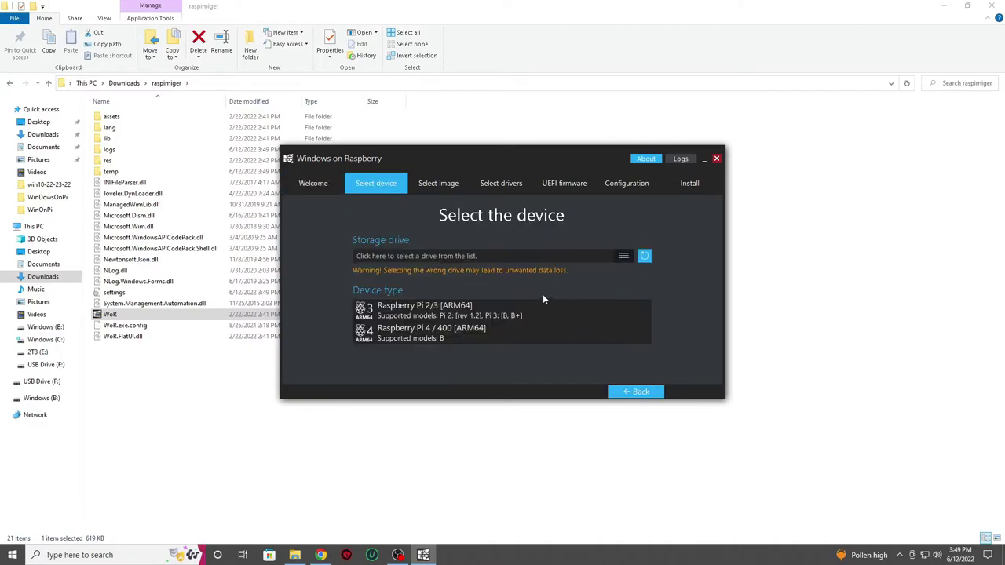
pyautogui.click(625, 258)
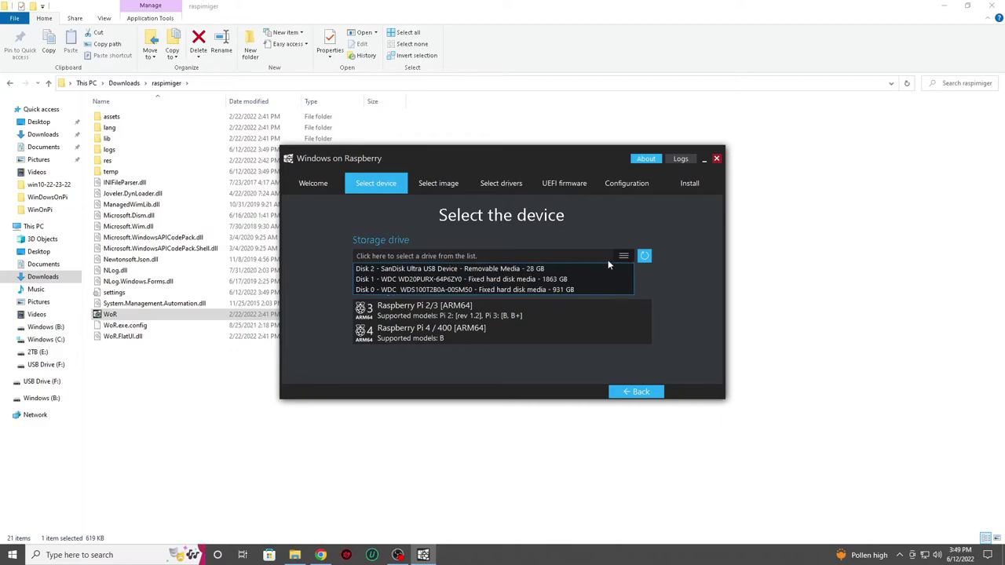
pyautogui.click(538, 269)
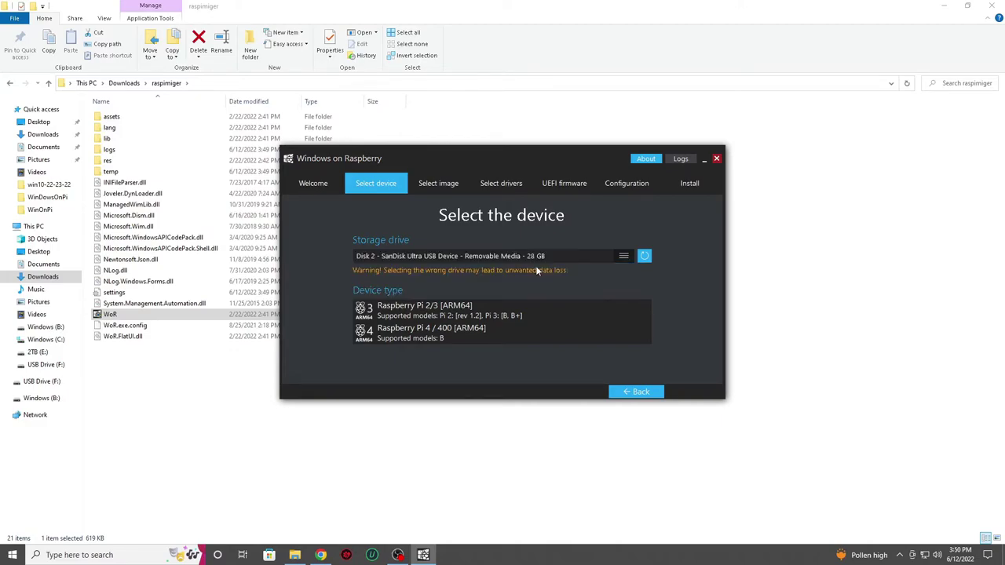
pyautogui.click(429, 337)
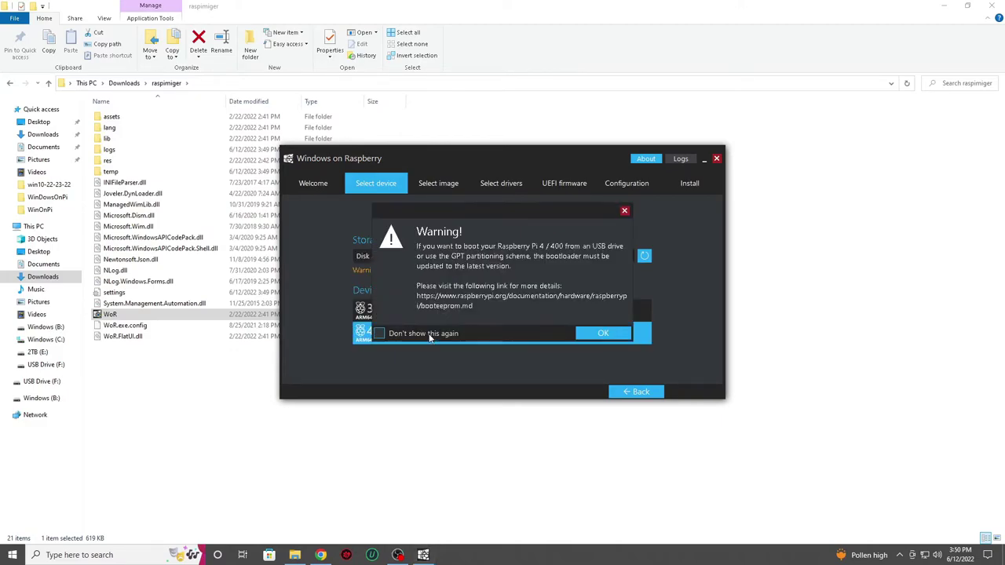
pyautogui.click(587, 334)
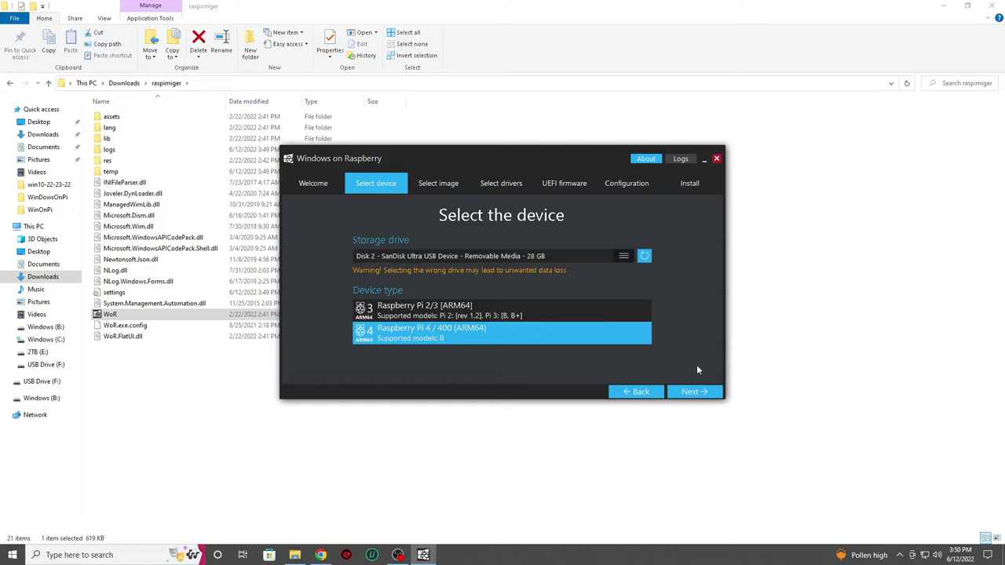
pyautogui.click(694, 392)
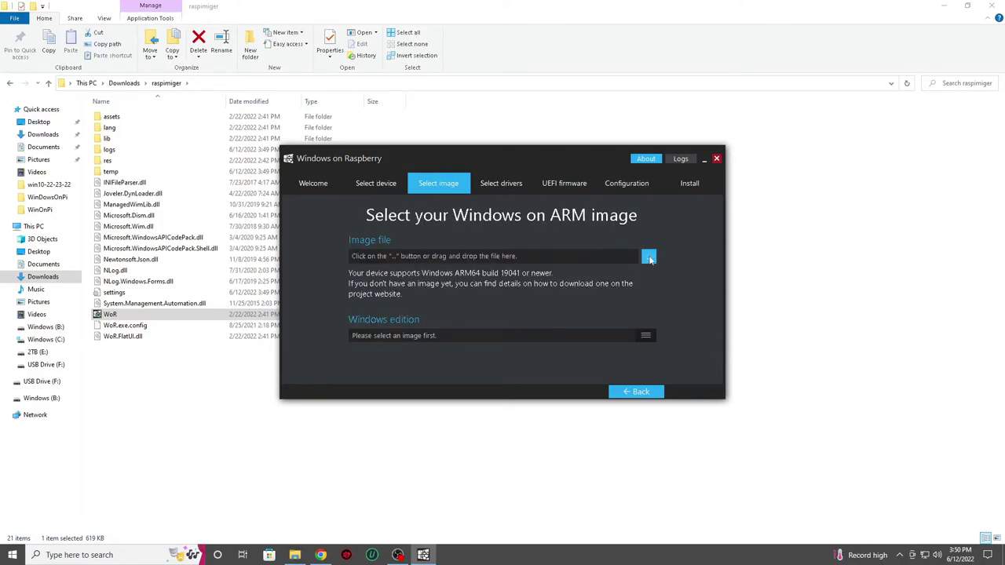
# Browse to Downloads and load the 25136.1000 ISO, giving Windows 11 Pro build 25136.1000 as edition.
pyautogui.click(649, 257)
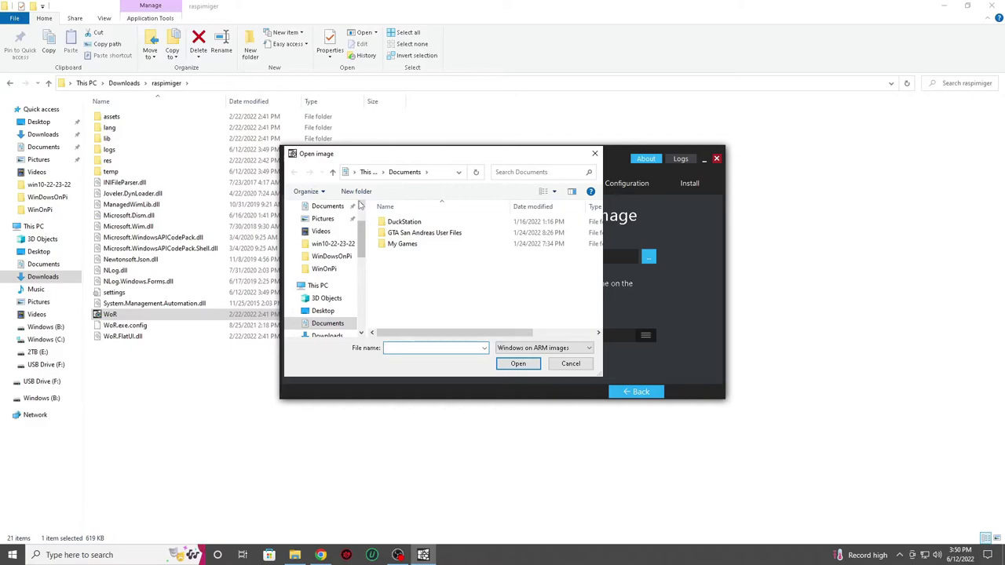
pyautogui.click(361, 205)
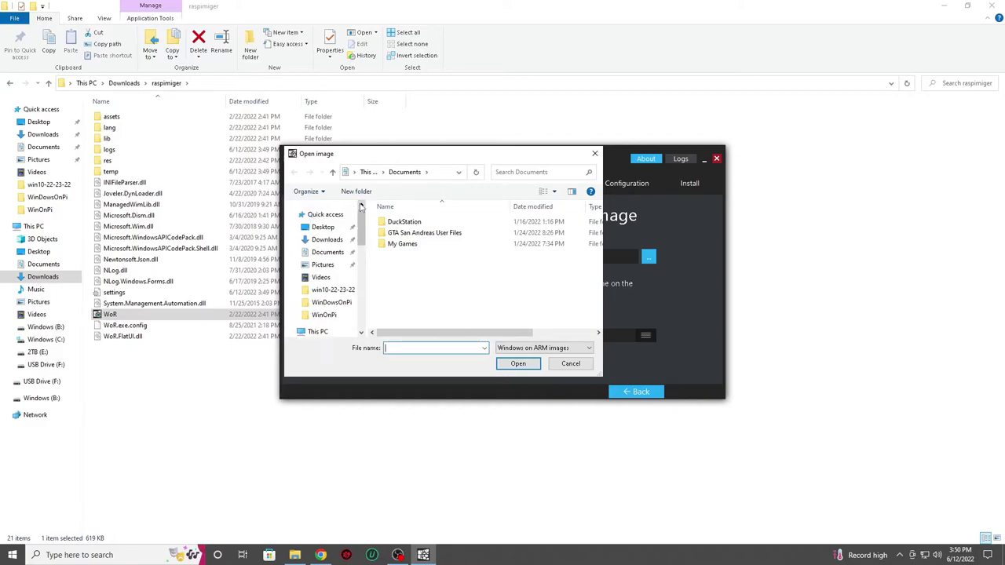
pyautogui.click(326, 241)
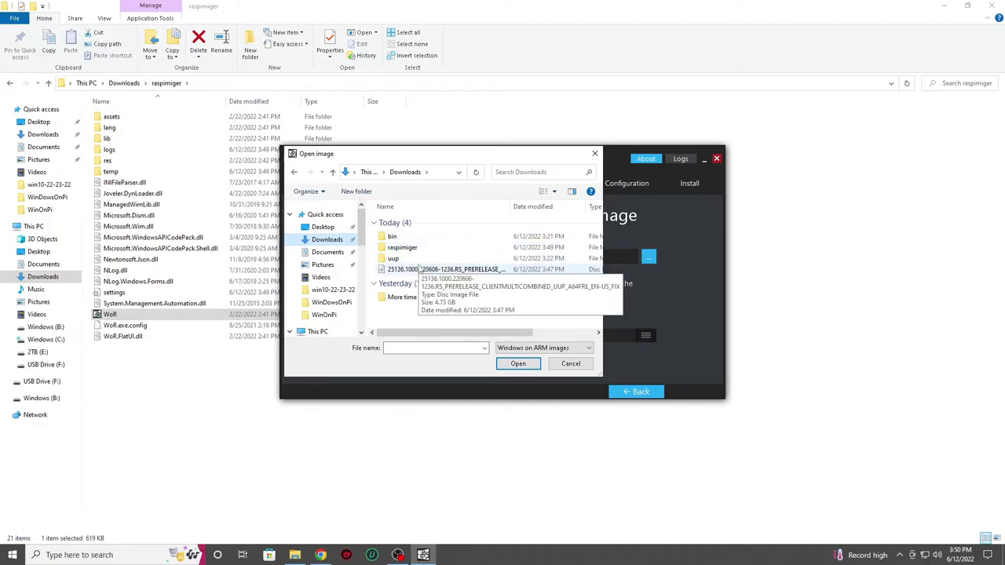
pyautogui.click(418, 269)
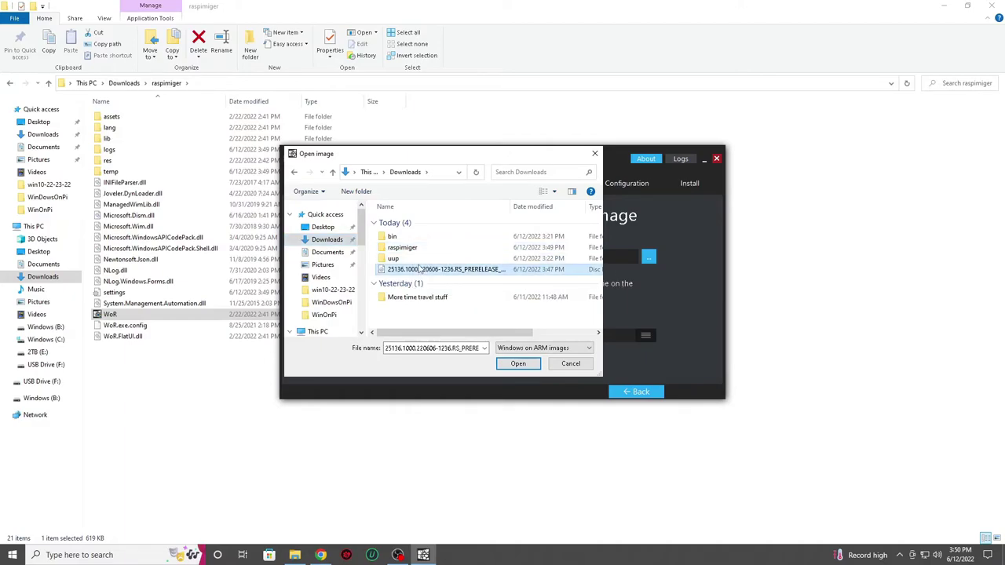
pyautogui.click(516, 364)
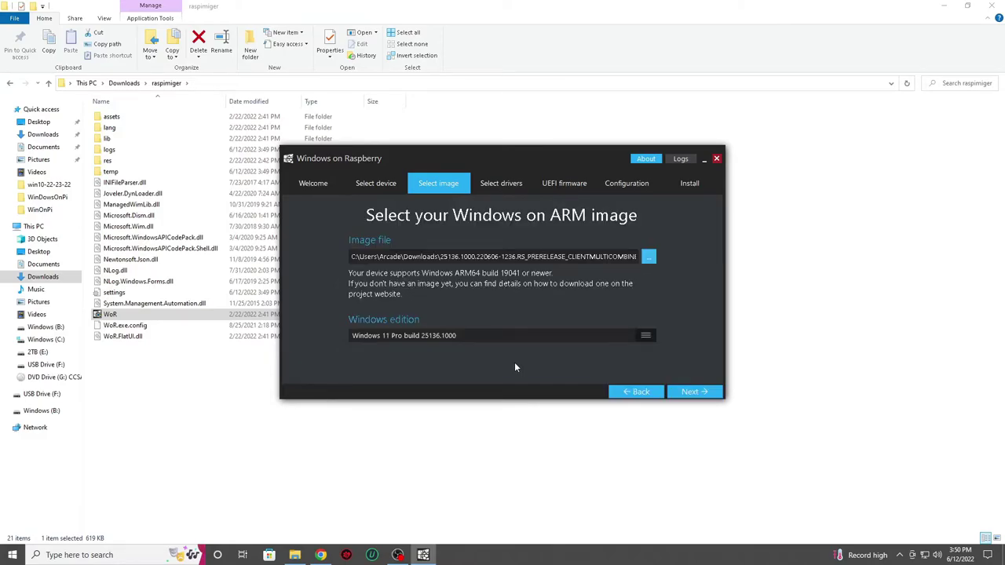
# Select Windows 11 Enterprise build 25136.1000 as the edition and accept the driver licence.
pyautogui.click(645, 336)
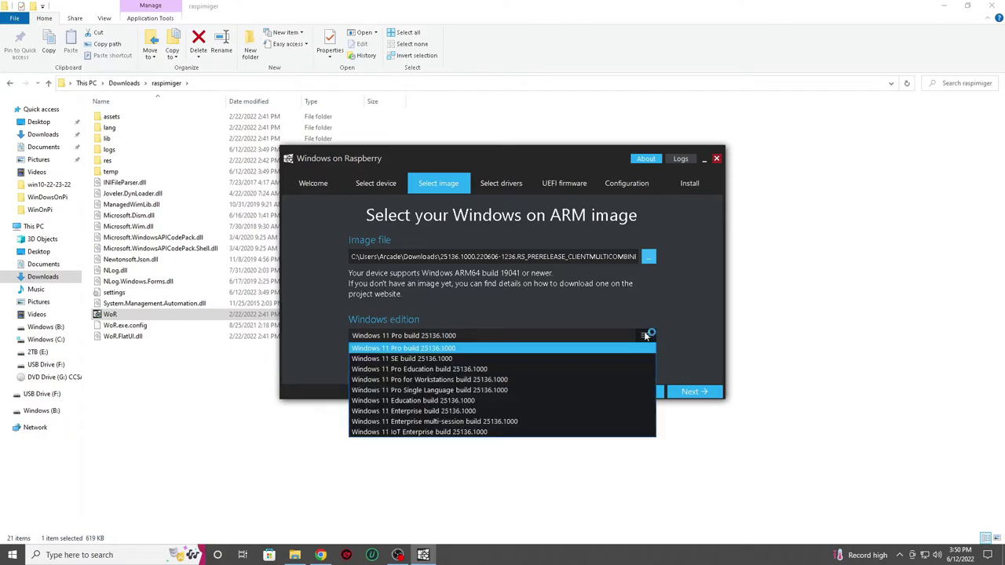
pyautogui.click(501, 411)
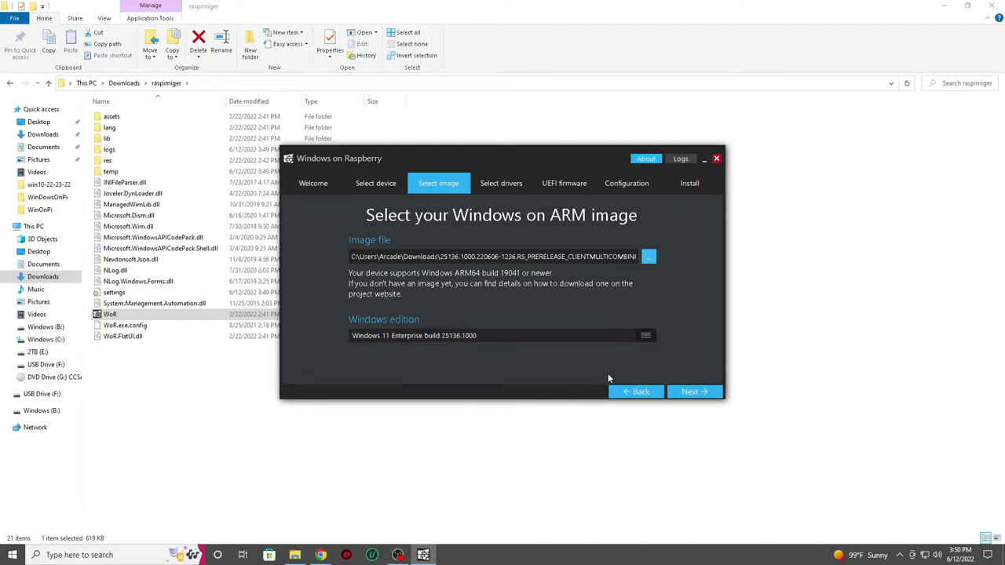
pyautogui.click(689, 392)
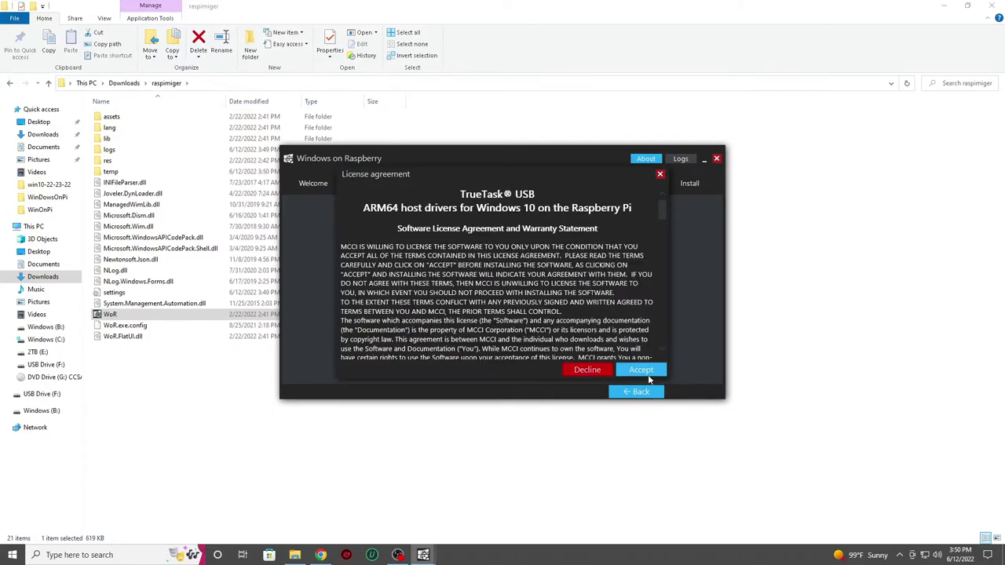
pyautogui.click(641, 370)
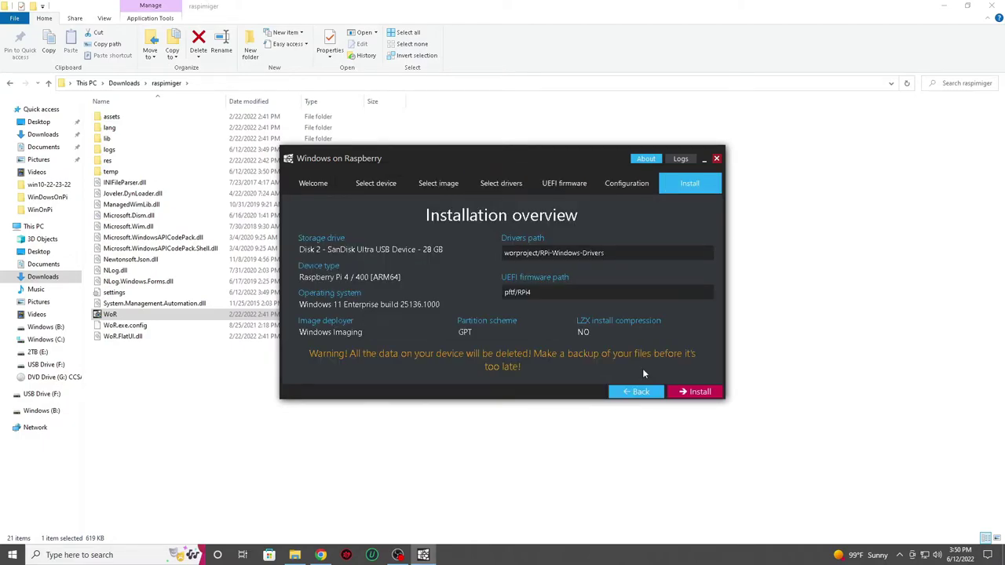
# Install Windows 11 Enterprise onto the SanDisk USB drive, then finish once installation completes.
pyautogui.click(685, 394)
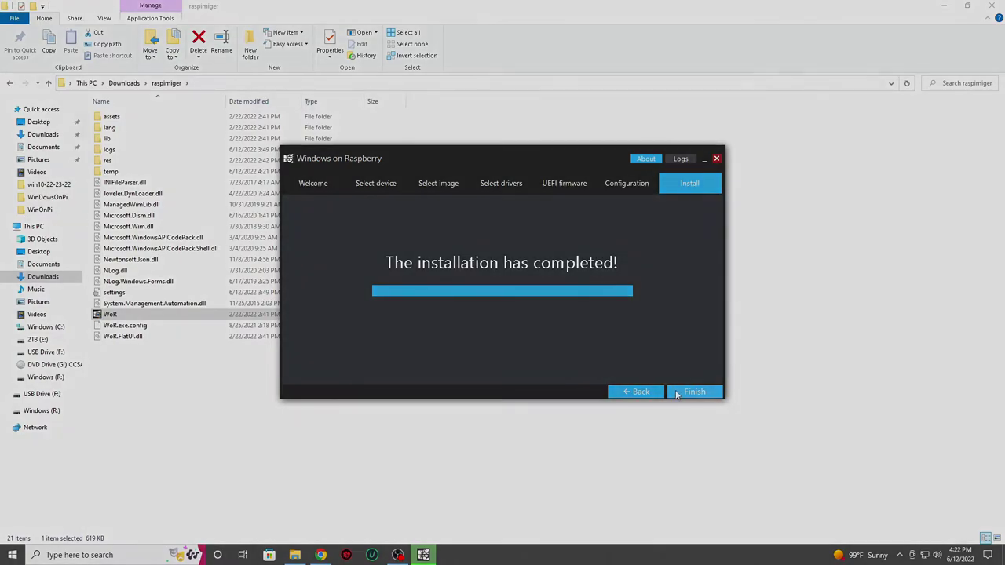
pyautogui.click(676, 392)
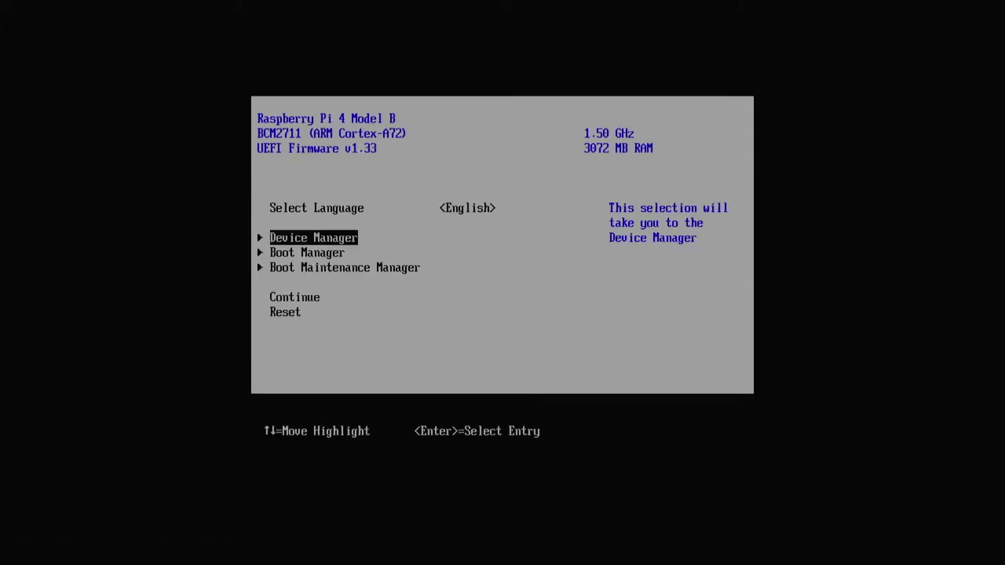
# In Raspberry Pi Display Configuration, enable Virtual 720p, disable Native resolution, and save.
pyautogui.press('Return')
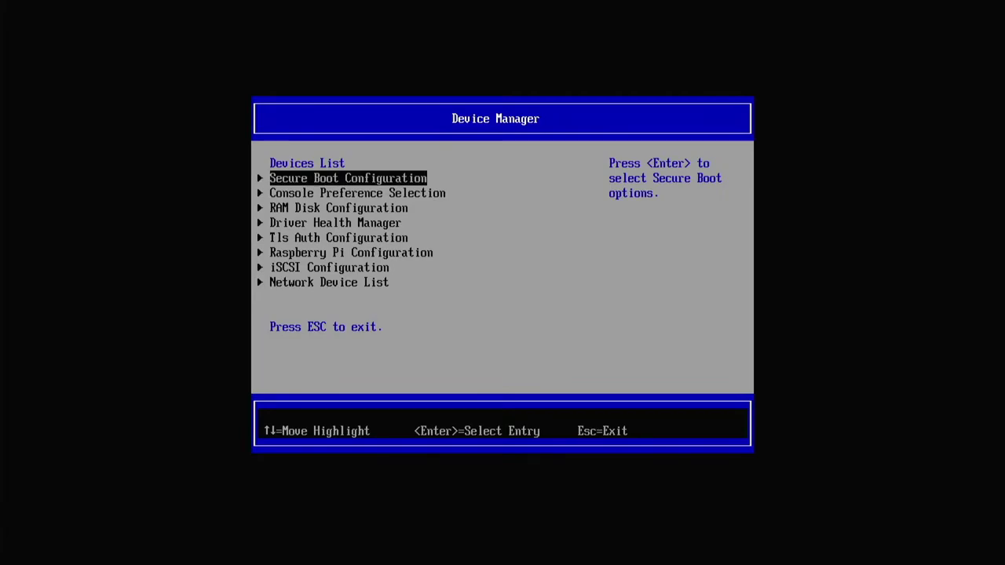
pyautogui.press('Down')
pyautogui.press('Down')
pyautogui.press('Down')
pyautogui.press('Down')
pyautogui.press('Down')
pyautogui.press('Down')
pyautogui.press('Up')
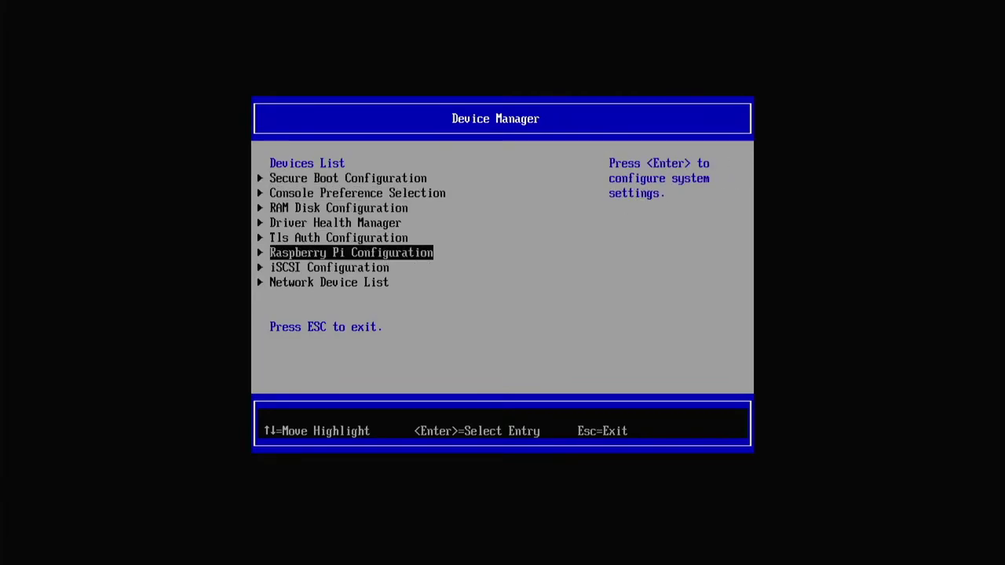
pyautogui.press('Return')
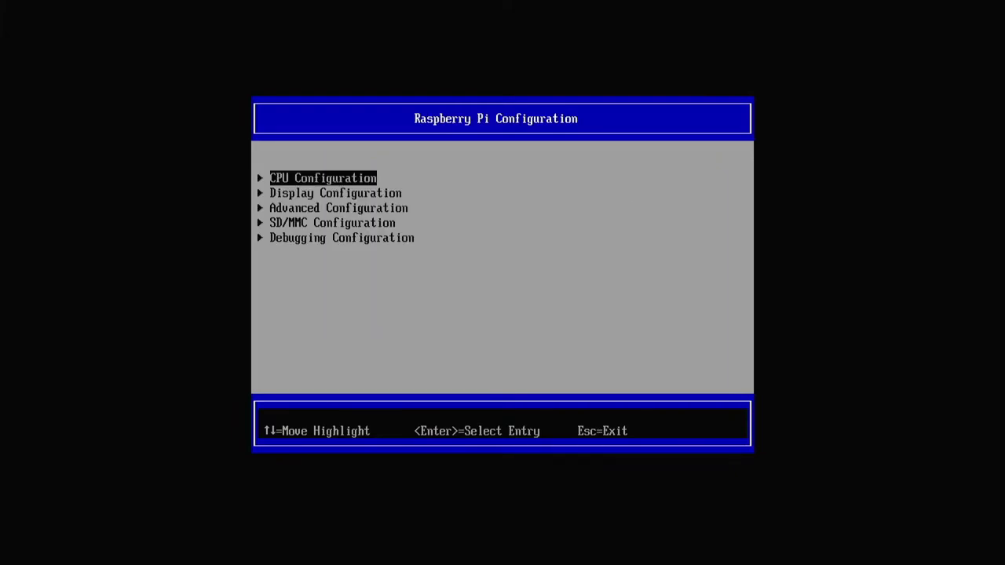
pyautogui.press('Down')
pyautogui.press('Return')
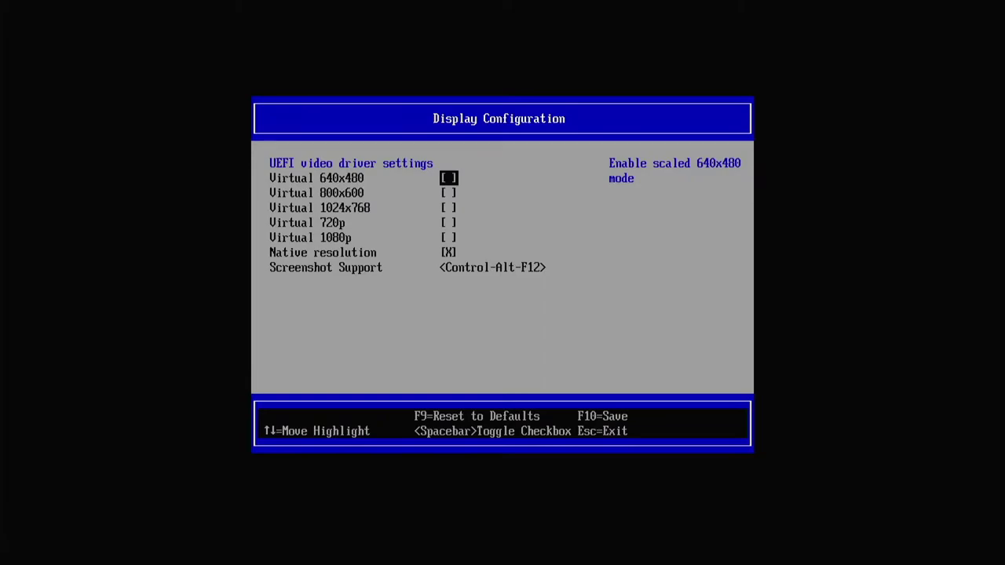
pyautogui.press('Down')
pyautogui.press('Down')
pyautogui.press('Down')
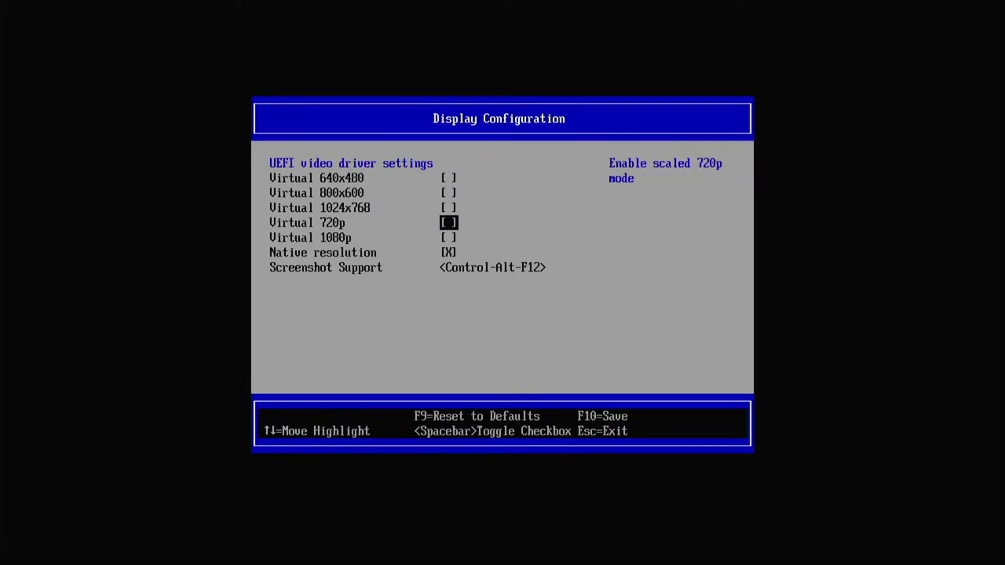
pyautogui.press('space')
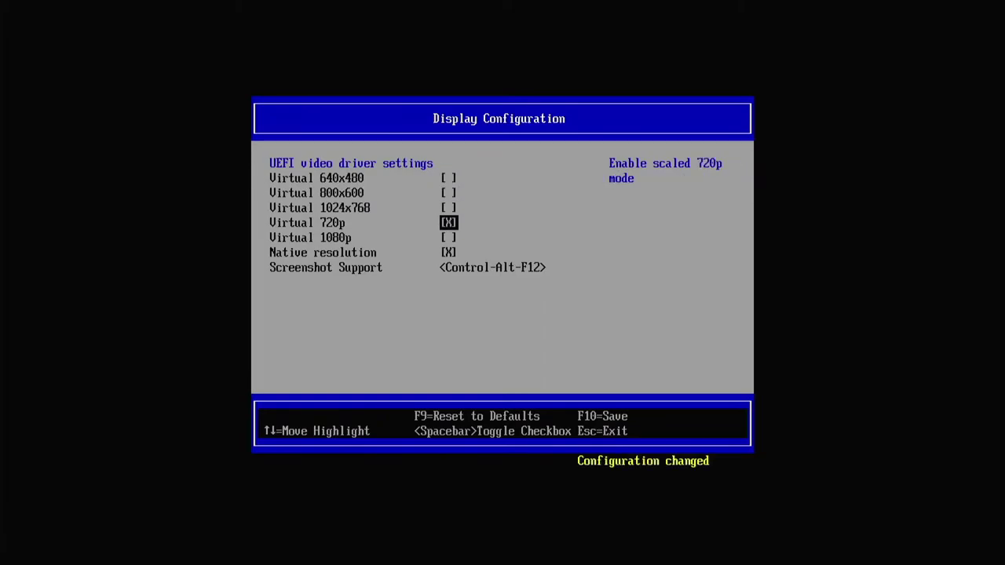
pyautogui.press('Down')
pyautogui.press('Down')
pyautogui.press('space')
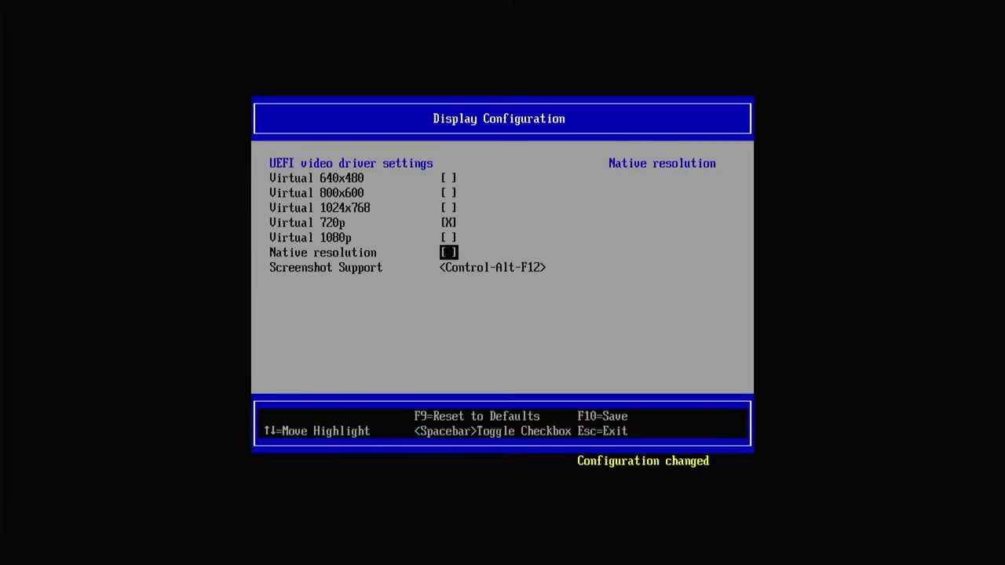
pyautogui.press('F10')
pyautogui.press('y')
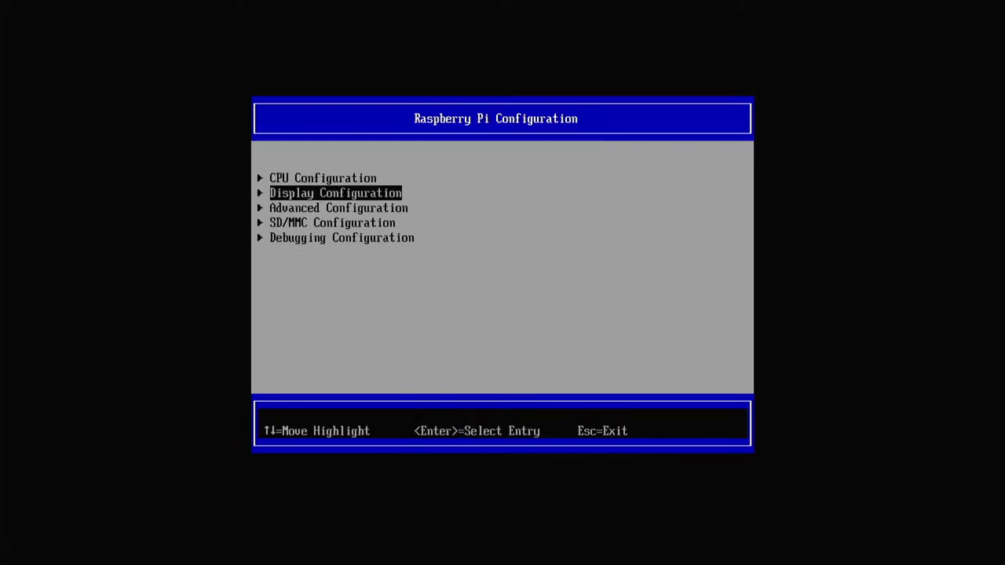
# Set 'Limit RAM to 3 GB' to Disabled in Advanced Configuration and save it.
pyautogui.press('Down')
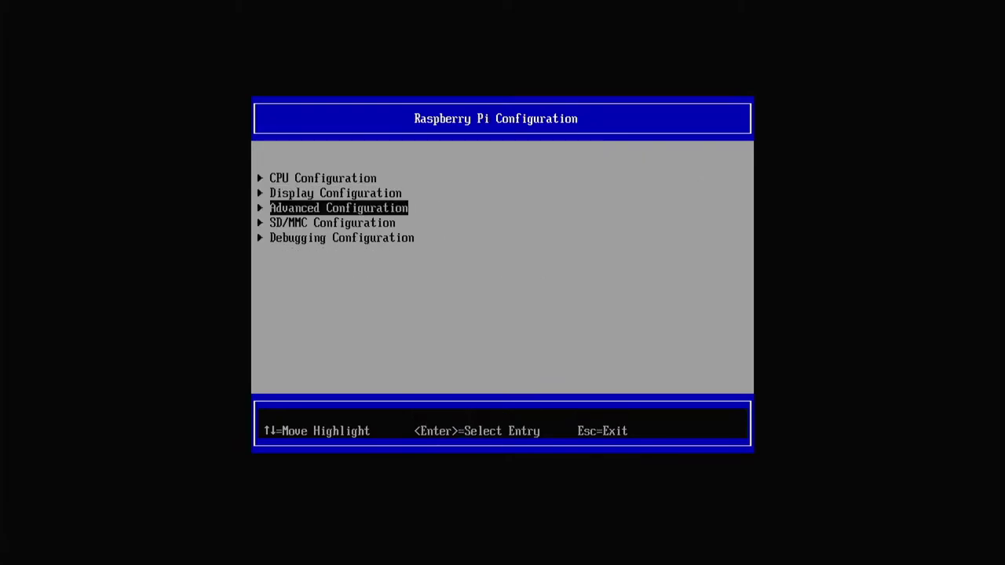
pyautogui.press('Return')
pyautogui.press('Return')
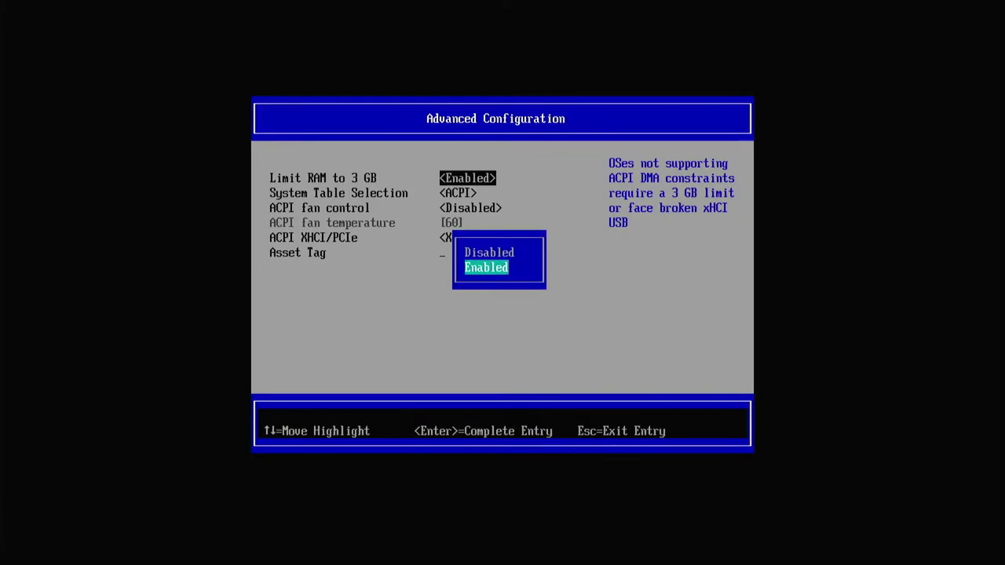
pyautogui.press('Up')
pyautogui.press('Return')
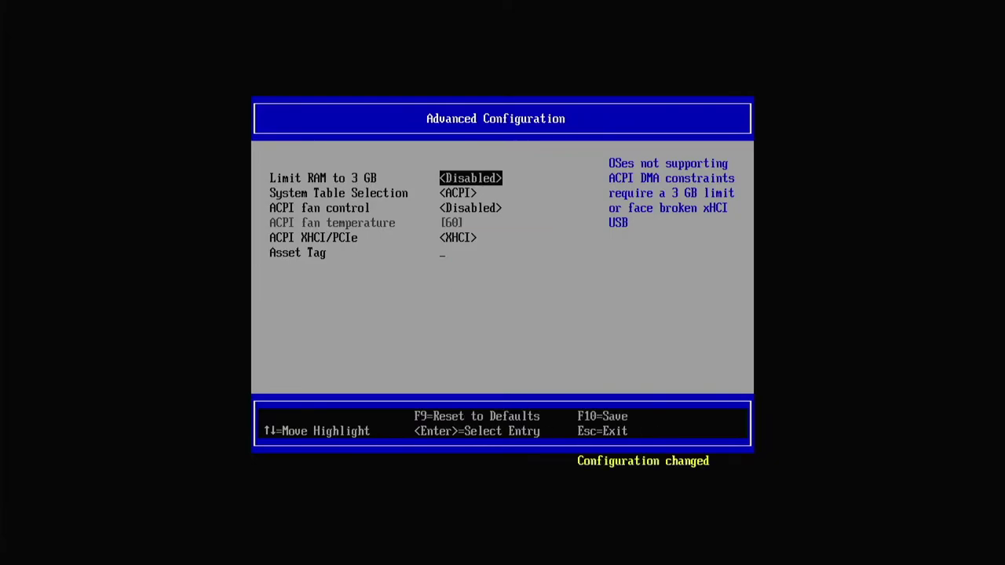
pyautogui.press('Escape')
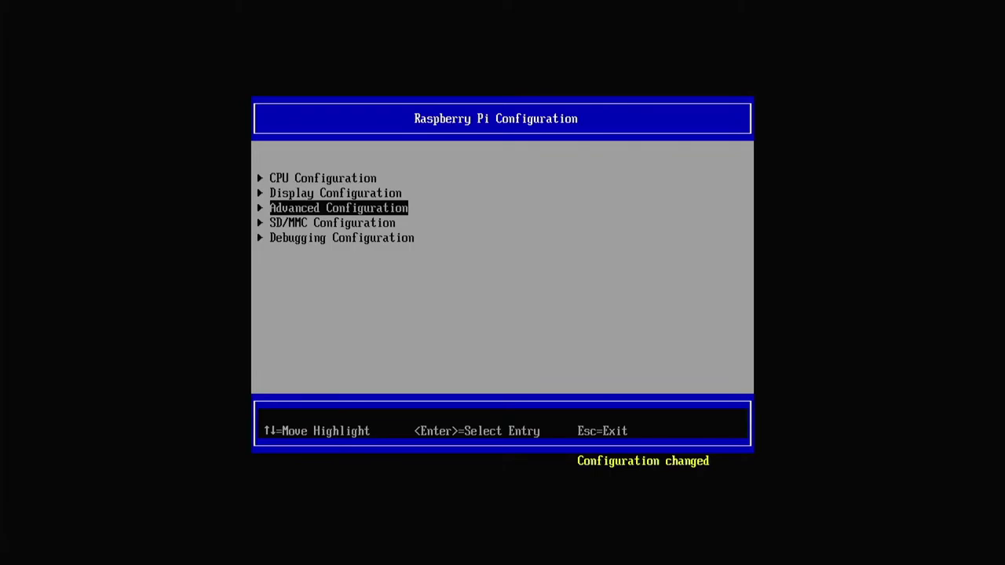
pyautogui.press('Return')
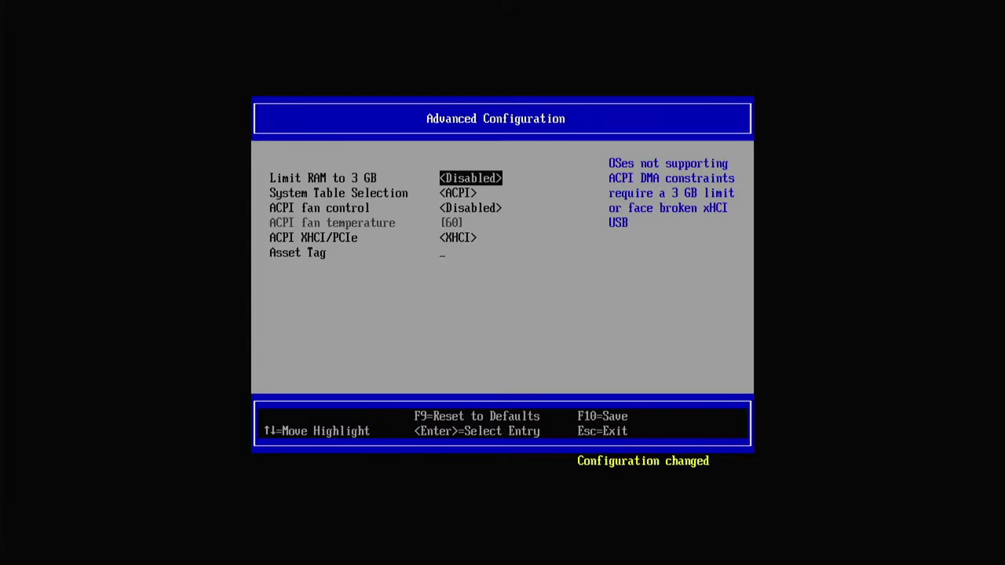
pyautogui.press('F10')
pyautogui.press('y')
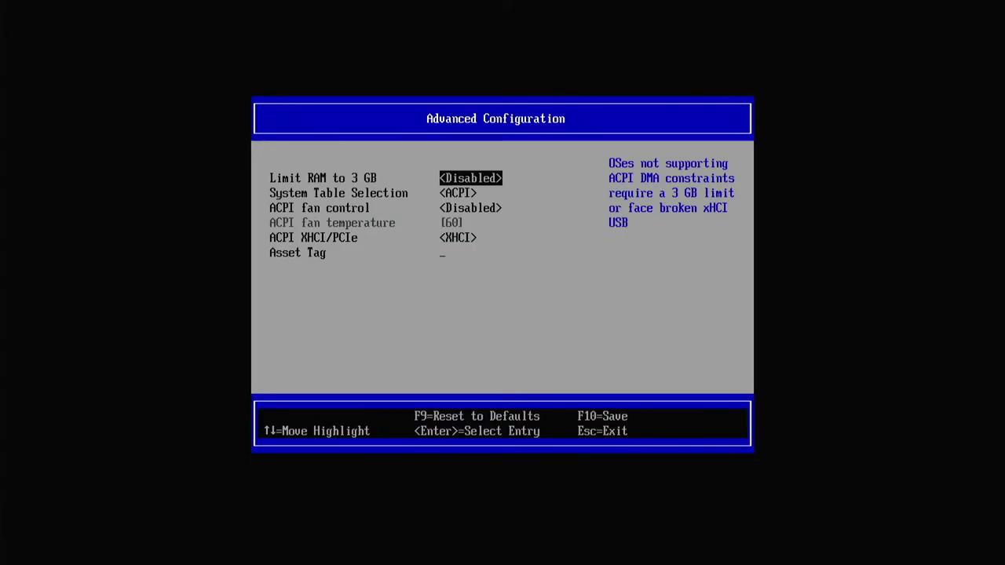
# Return to the firmware front page and select Continue to boot.
pyautogui.press('Escape')
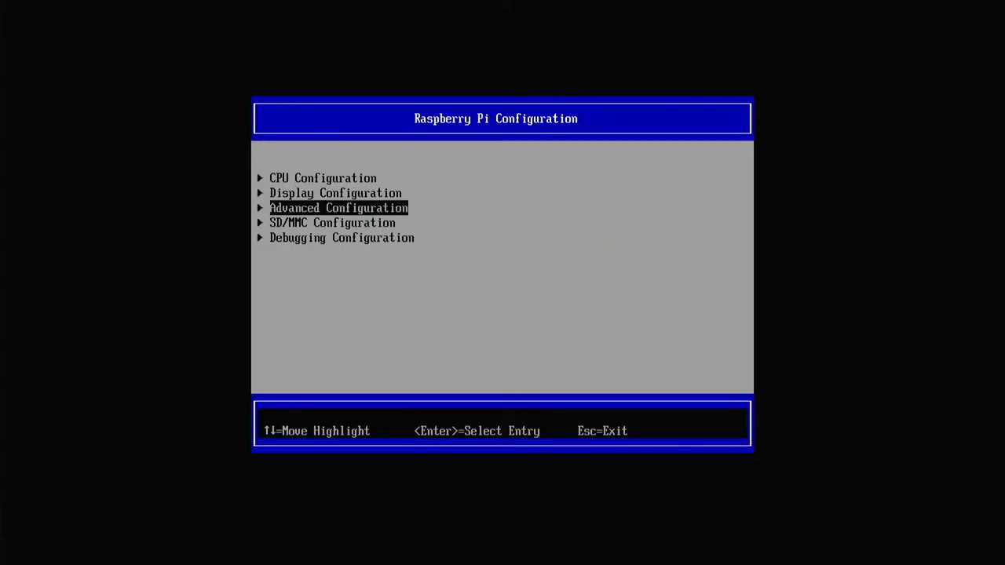
pyautogui.press('Escape')
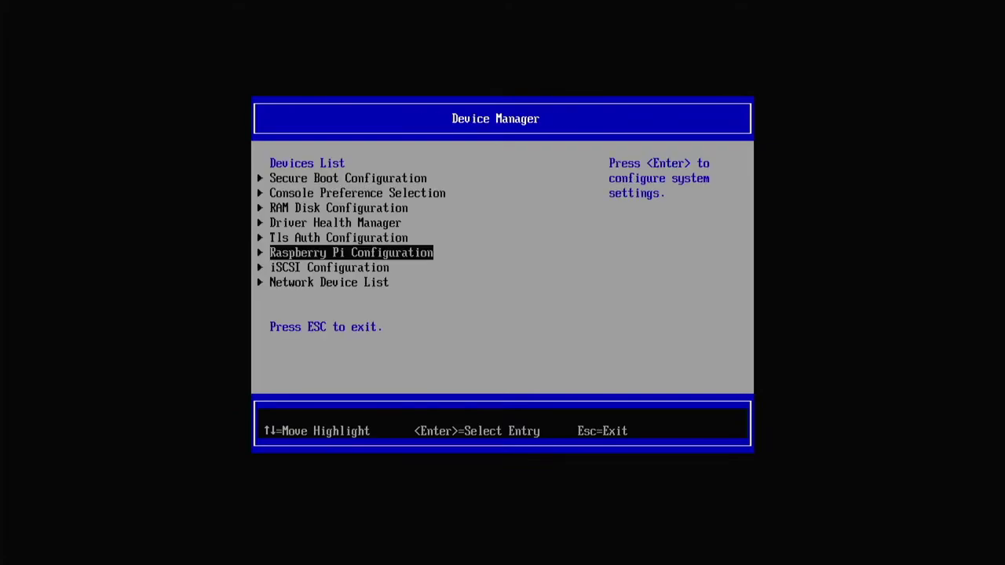
pyautogui.press('Escape')
pyautogui.press('Down')
pyautogui.press('Down')
pyautogui.press('Down')
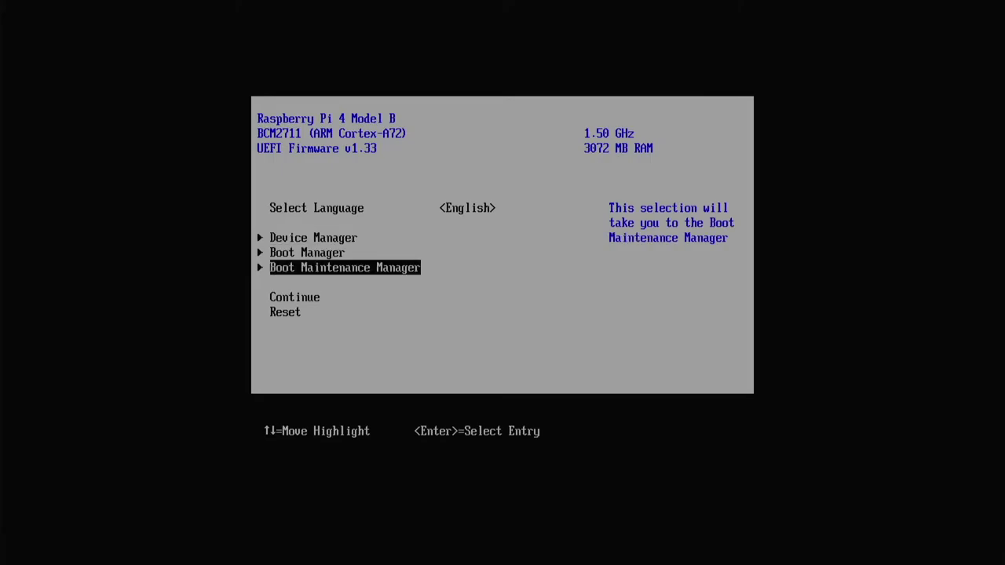
pyautogui.press('Return')
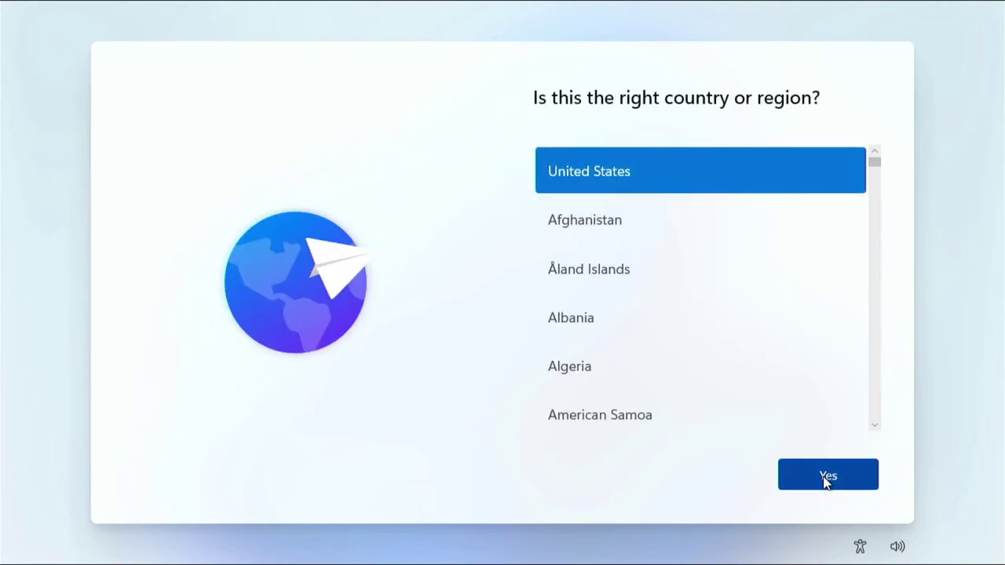
# Confirm United States region and US keyboard layout, then accept the Windows license agreement.
pyautogui.click(825, 479)
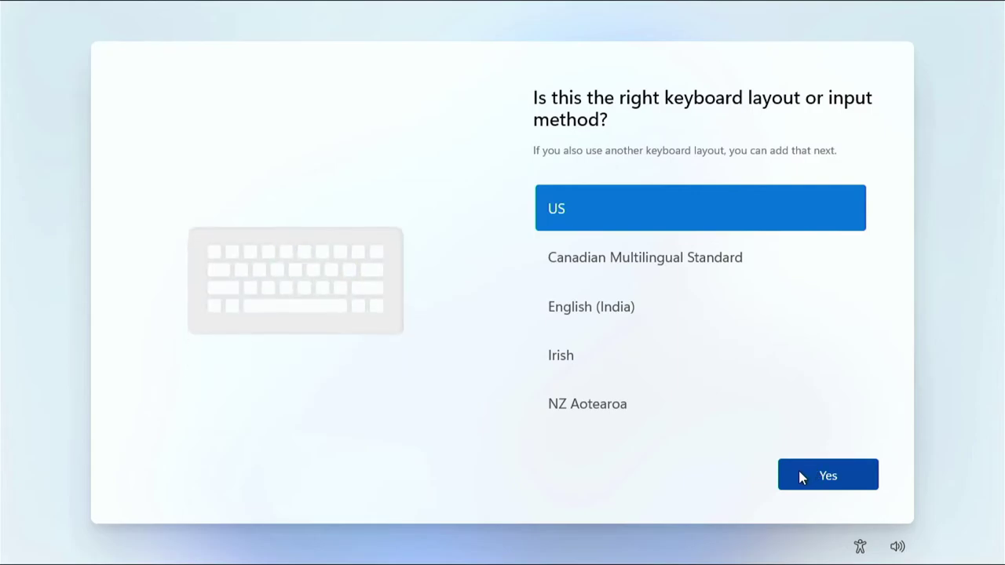
pyautogui.click(825, 474)
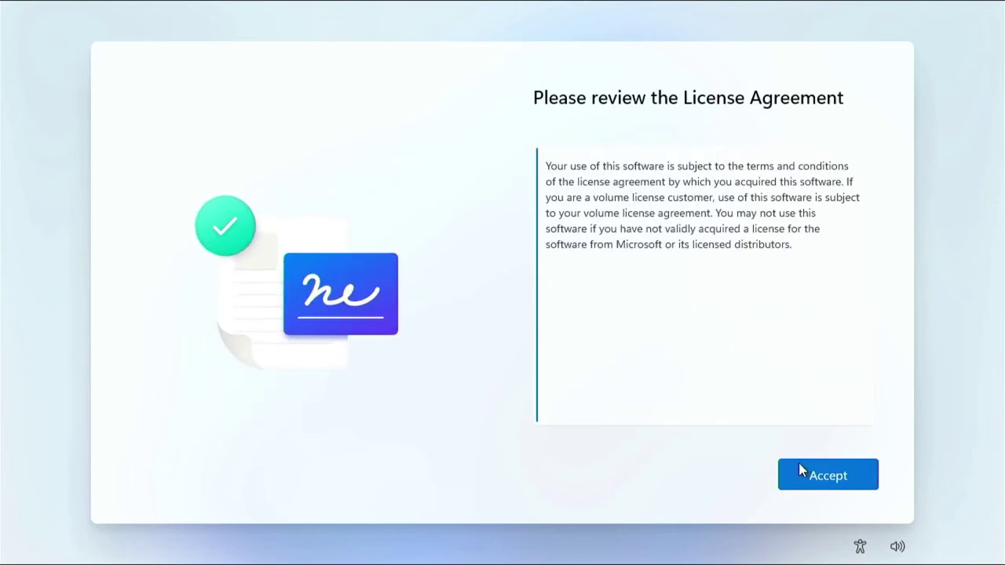
pyautogui.click(796, 462)
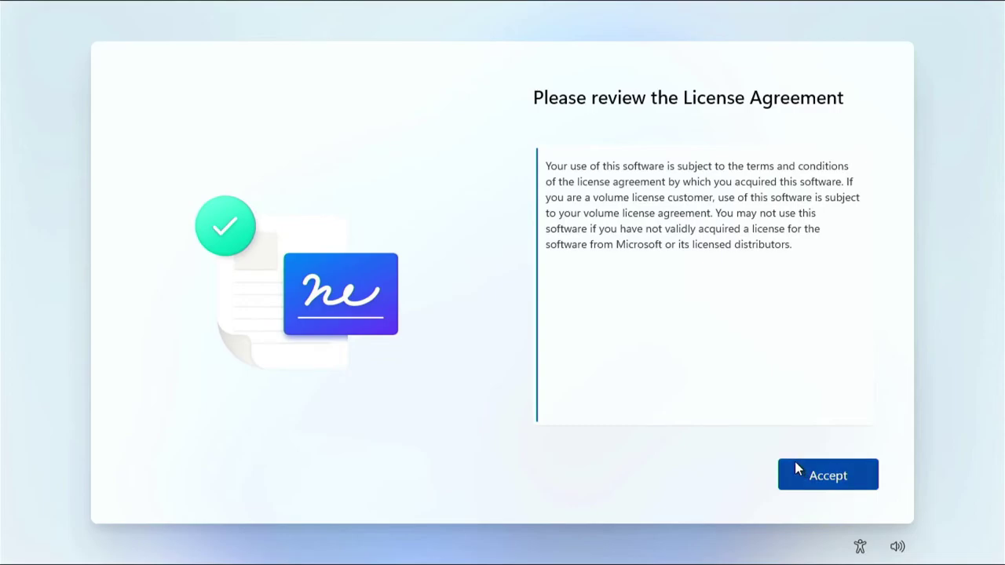
pyautogui.click(833, 477)
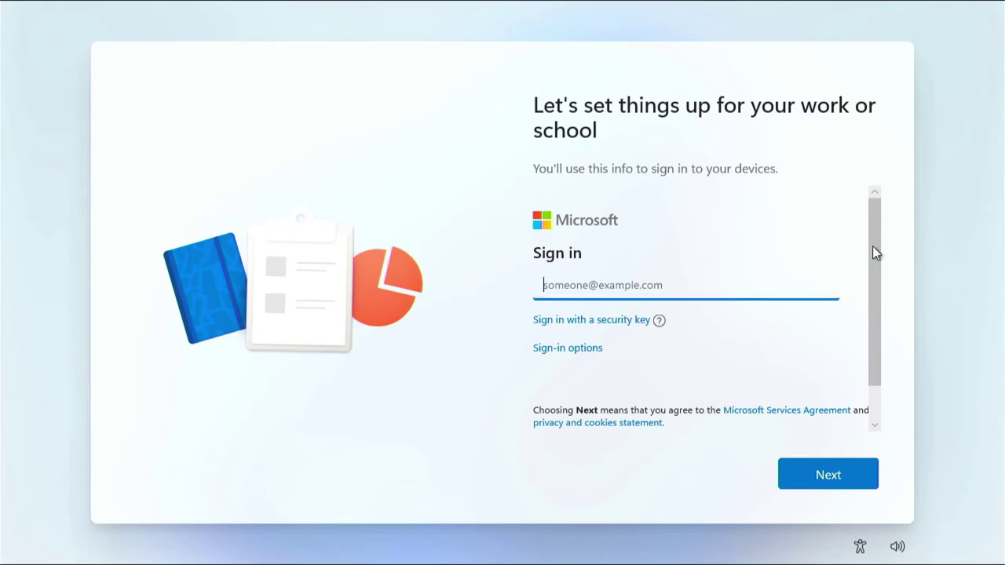
# Skip the work or school email and take the domain-join route via Sign-in options.
pyautogui.moveTo(874, 291); pyautogui.dragTo(872, 325)
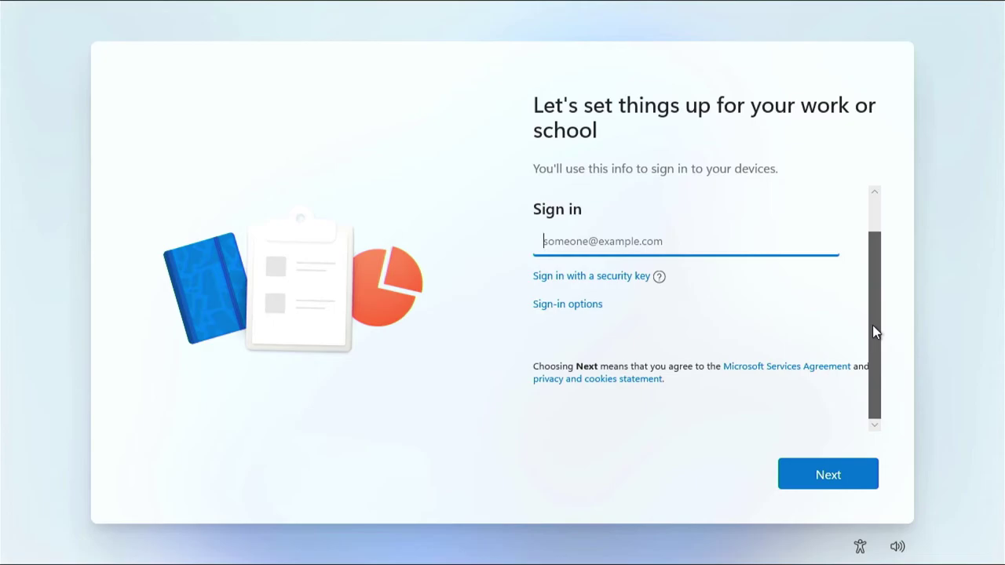
pyautogui.moveTo(881, 305); pyautogui.dragTo(882, 243)
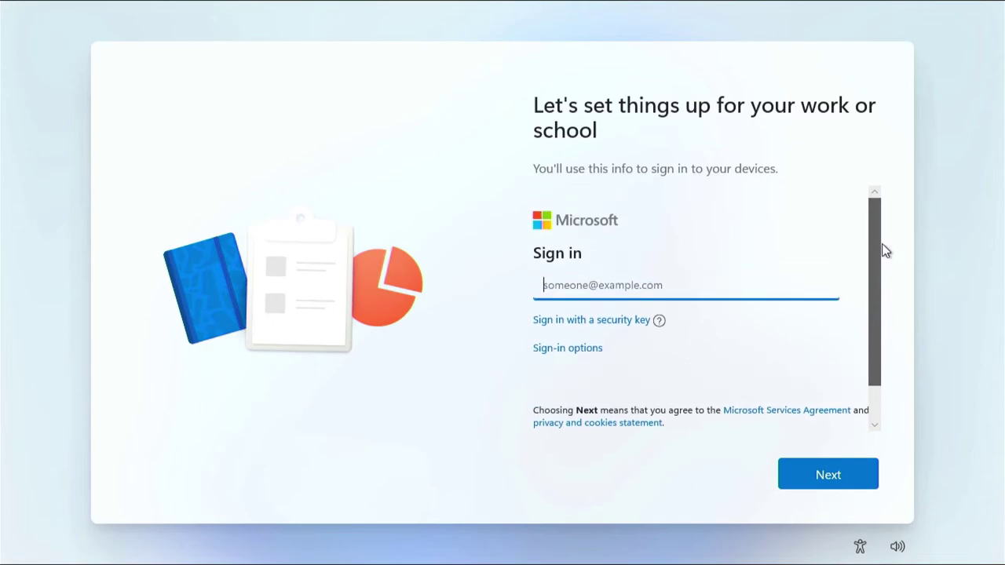
pyautogui.click(826, 481)
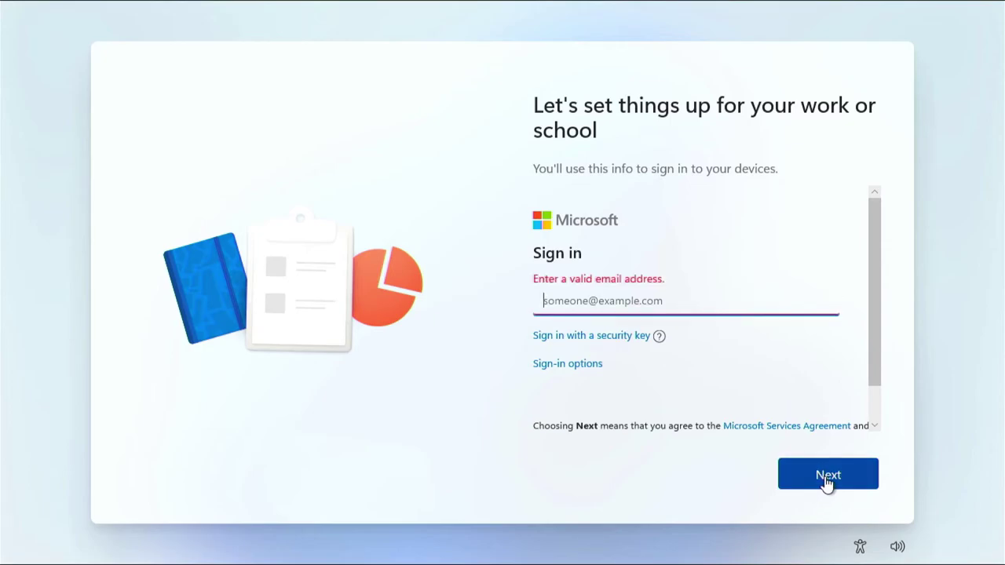
pyautogui.click(825, 479)
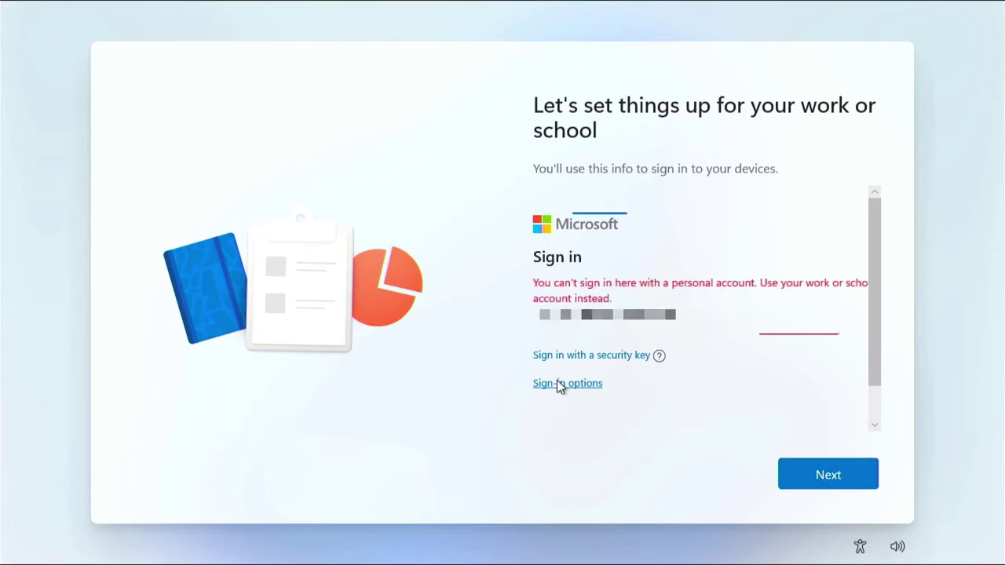
pyautogui.click(557, 381)
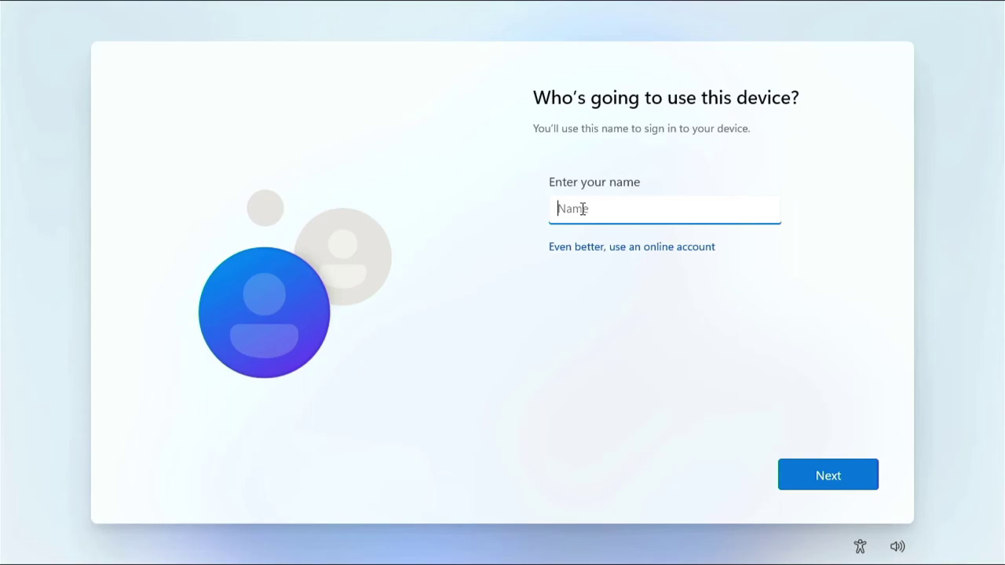
# Create the local account 'NotUsed' and leave its password blank.
pyautogui.write('NotUsed')
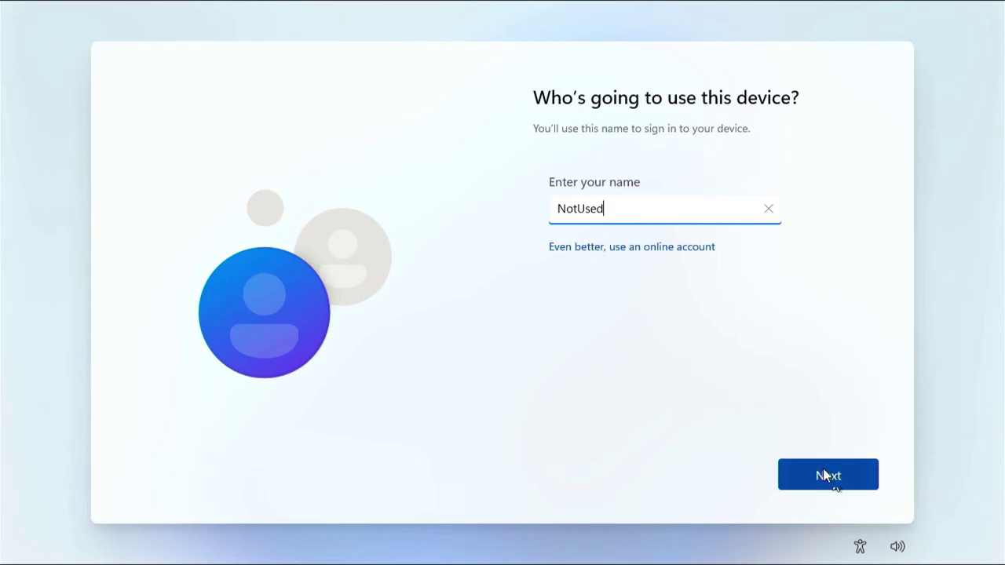
pyautogui.click(831, 481)
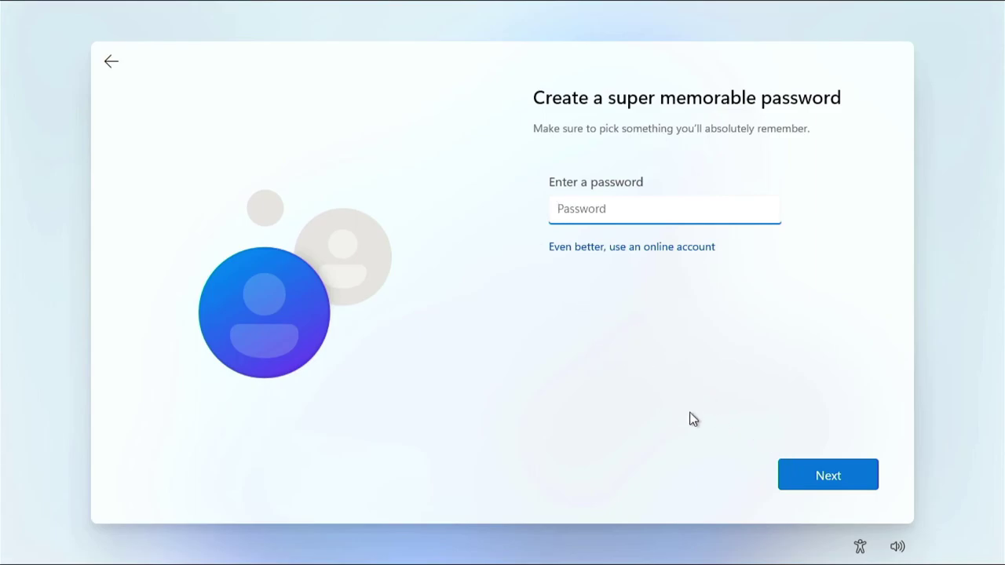
pyautogui.click(110, 63)
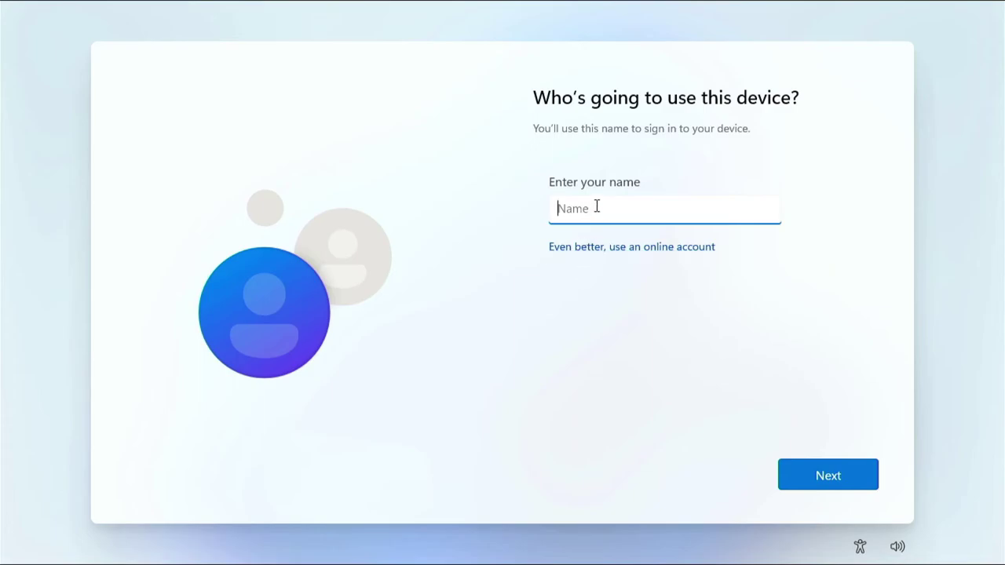
pyautogui.write('NotUsed')
pyautogui.click(828, 469)
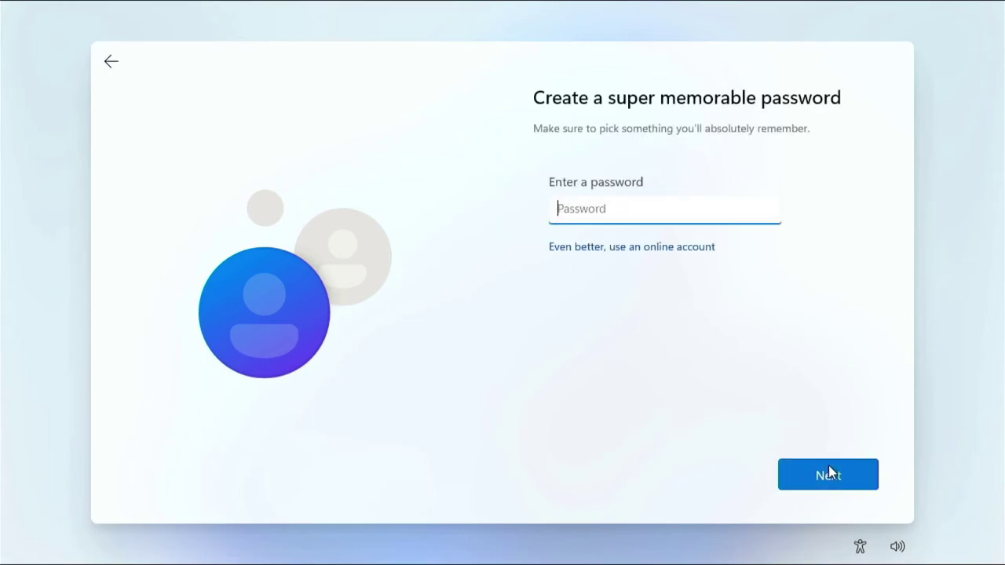
pyautogui.click(823, 472)
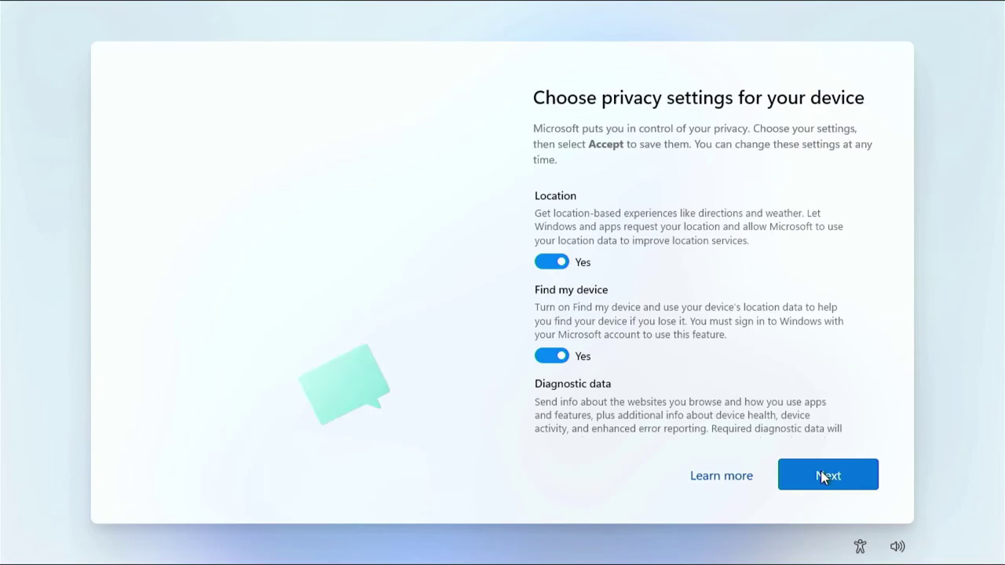
# Turn off Location, Find my device, Inking & typing, Tailored experiences, Advertising ID; set diagnostics to Required only.
pyautogui.click(560, 261)
pyautogui.click(553, 357)
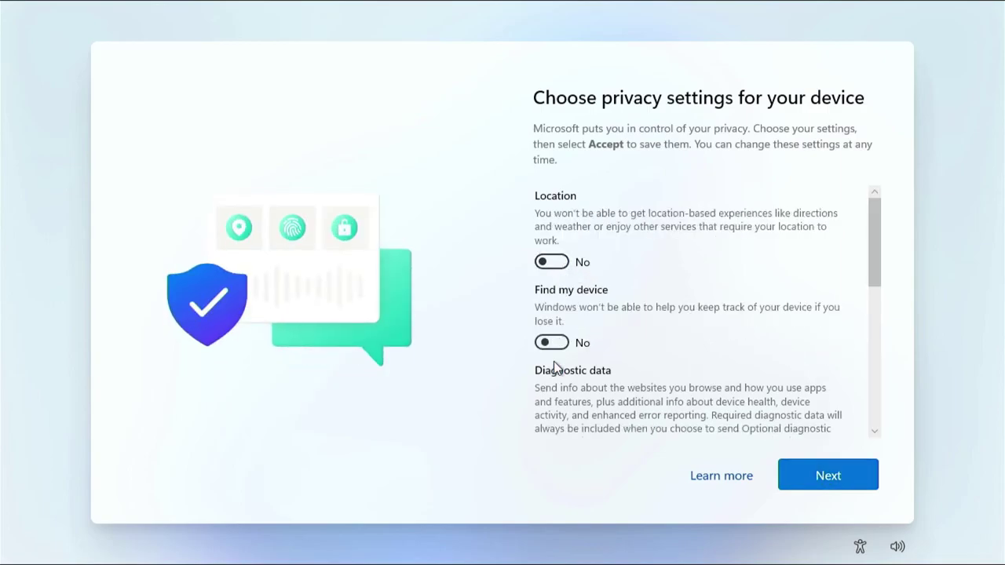
pyautogui.scroll(-3, 812, 314)
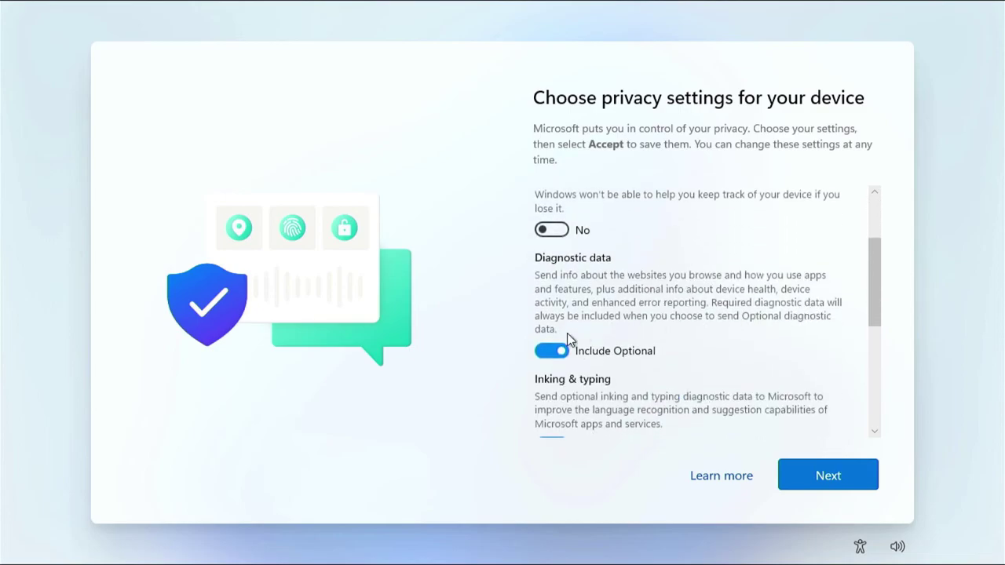
pyautogui.click(560, 352)
pyautogui.scroll(-2, 709, 317)
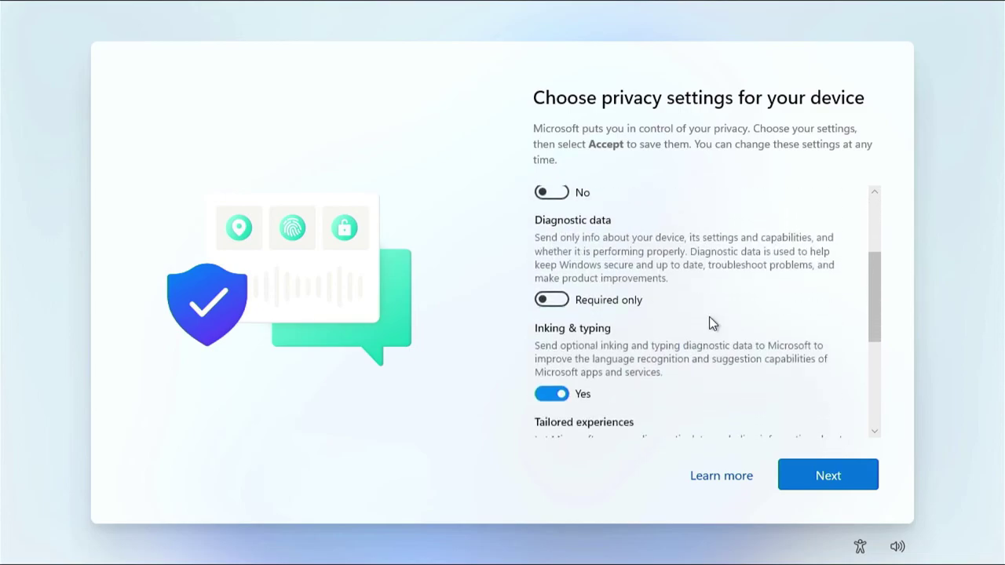
pyautogui.click(551, 356)
pyautogui.scroll(-2, 661, 337)
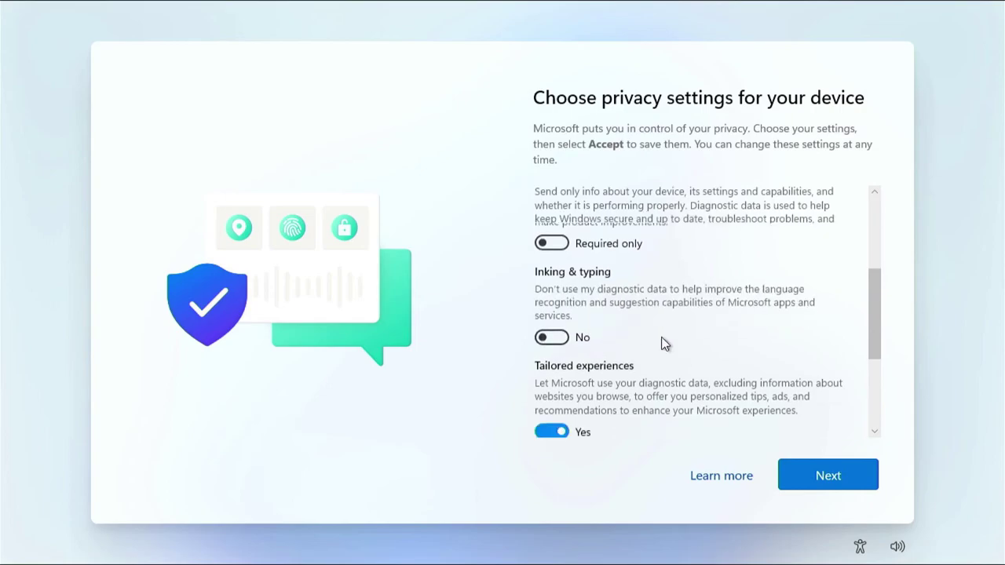
pyautogui.click(548, 302)
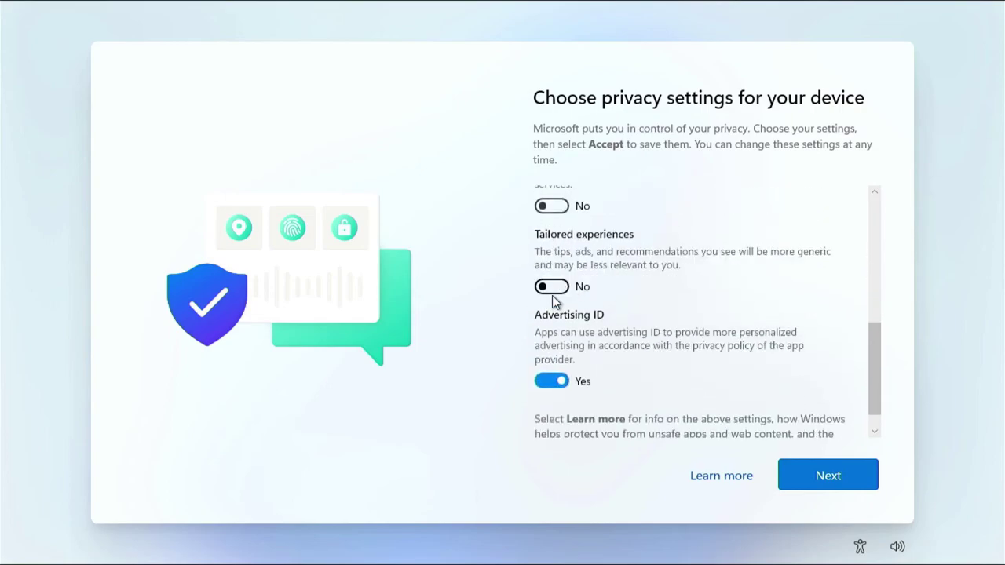
pyautogui.scroll(-2, 584, 305)
pyautogui.click(550, 355)
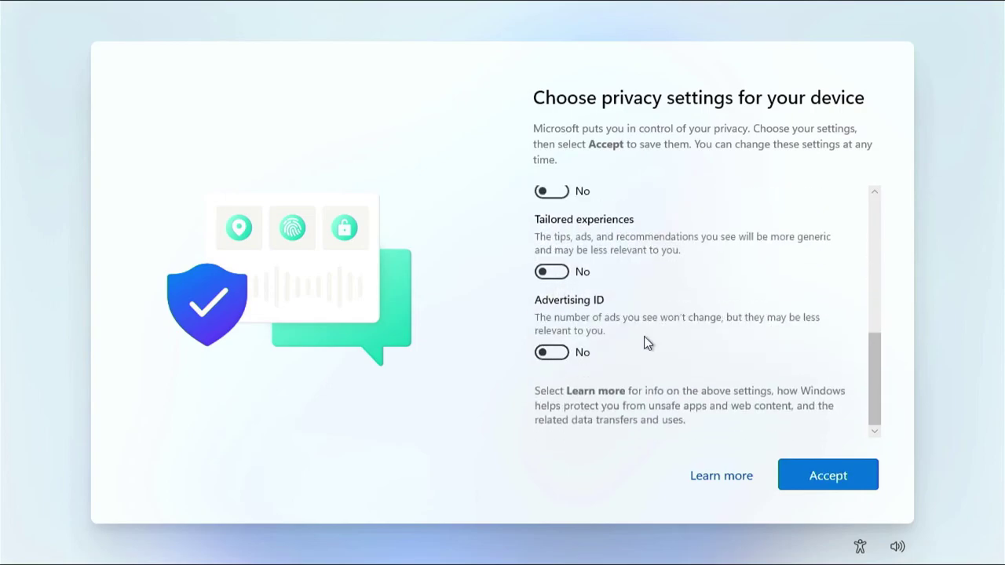
pyautogui.click(830, 475)
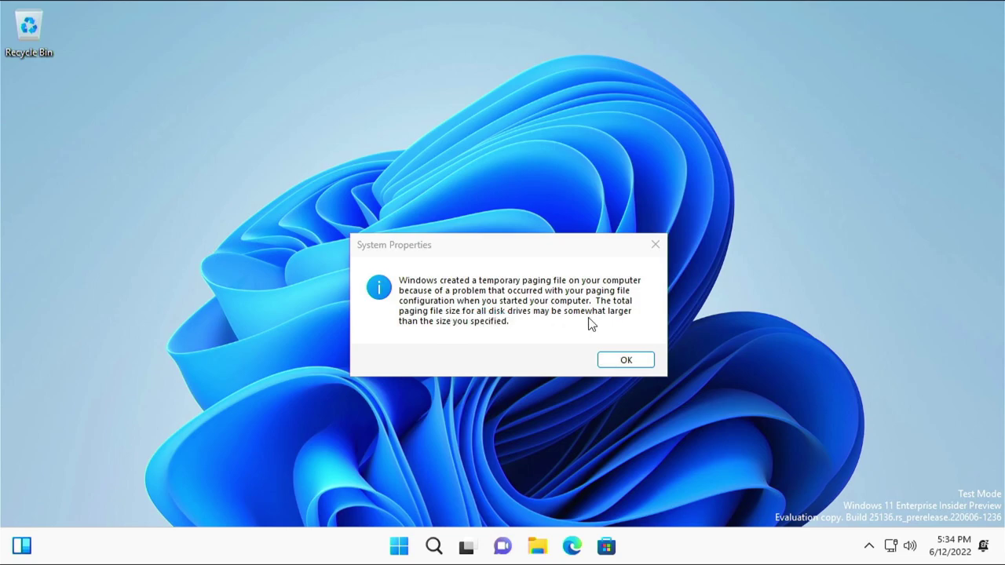
# Dismiss the temporary paging file notice and open the Virtual memory Change settings.
pyautogui.click(615, 363)
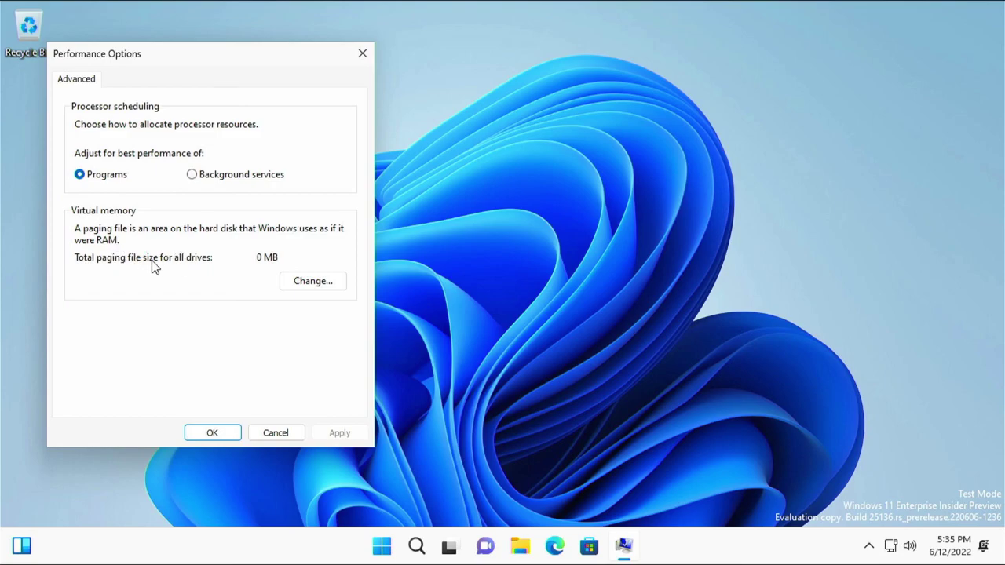
pyautogui.click(287, 281)
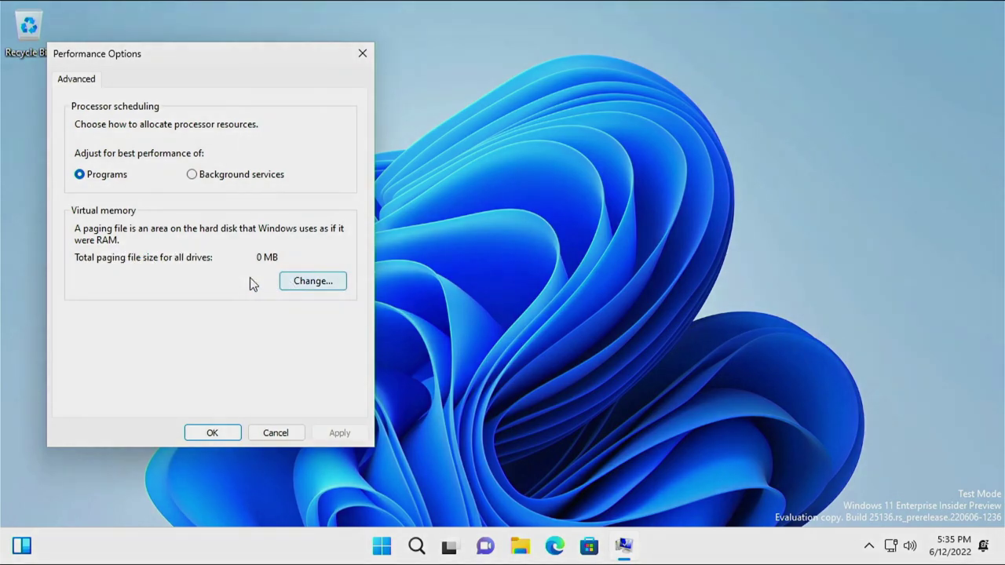